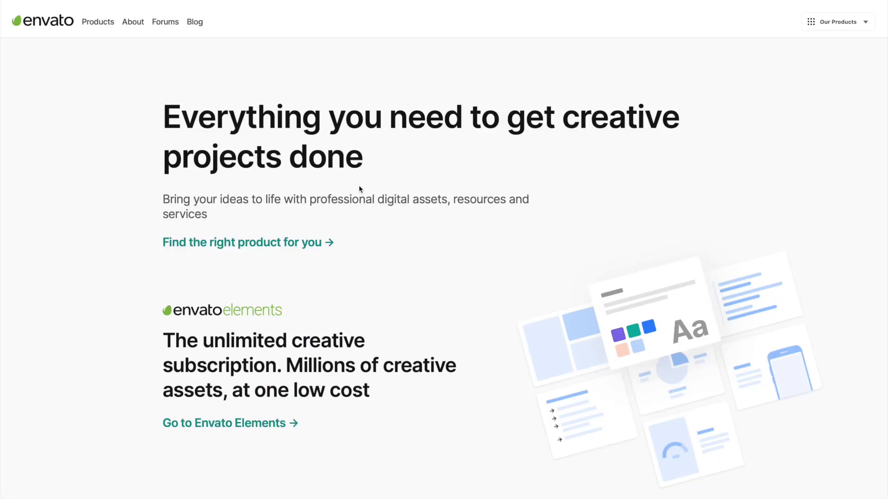
# Scroll the Envato homepage, visit Envato Market, then switch to the Envato Elements freebies page
pyautogui.scroll(-10, 359, 189)
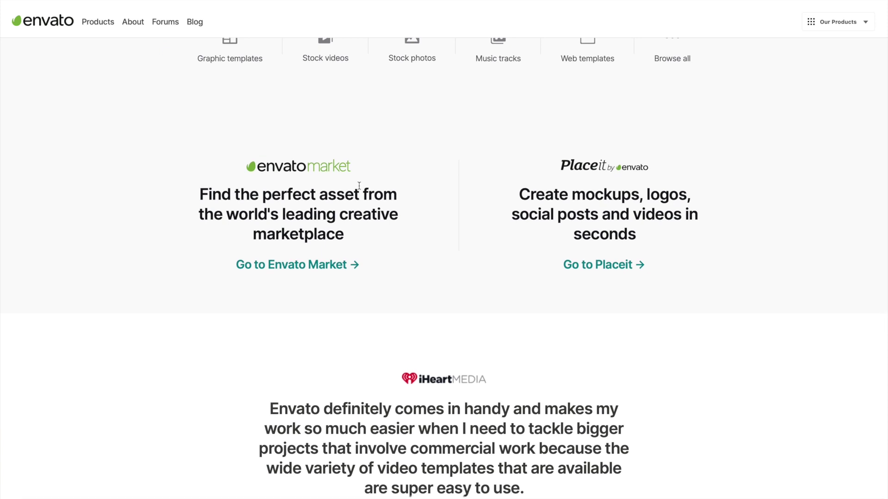
pyautogui.click(322, 269)
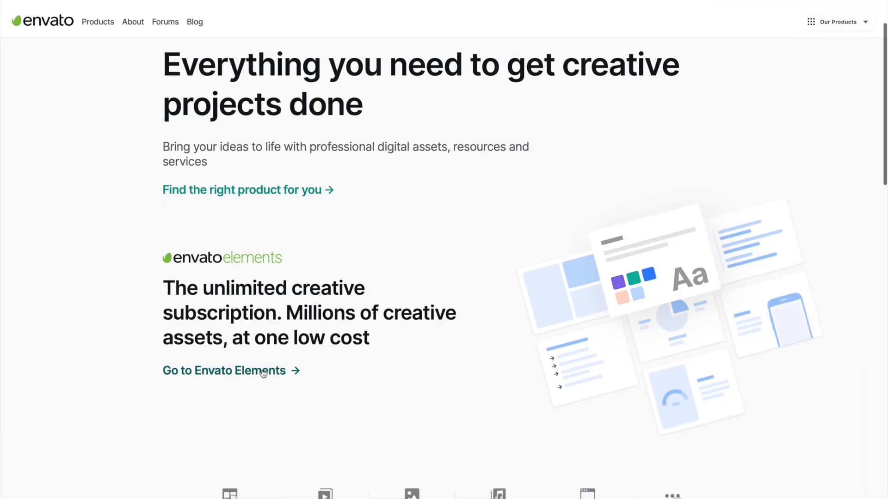
pyautogui.click(266, 370)
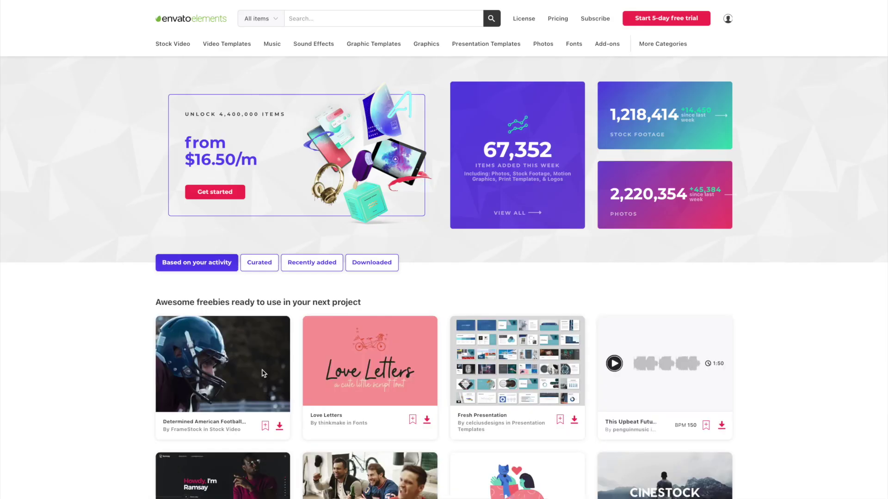
pyautogui.scroll(-10, 262, 373)
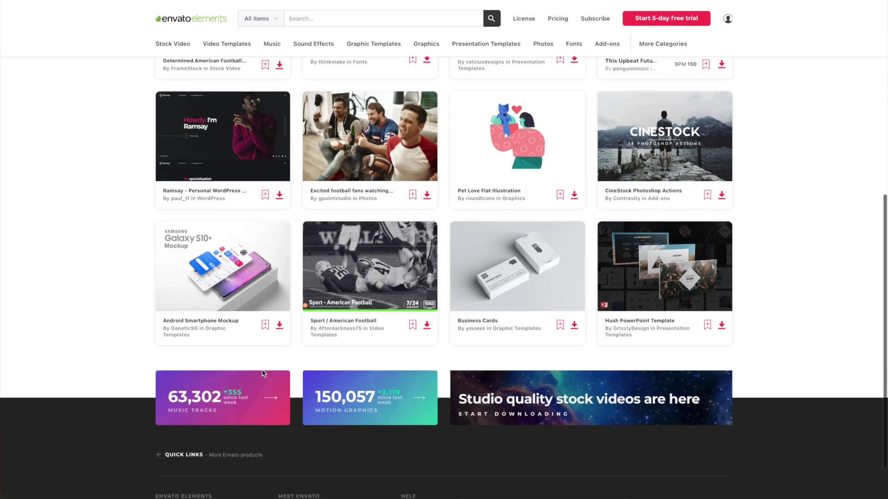
pyautogui.scroll(15, 262, 373)
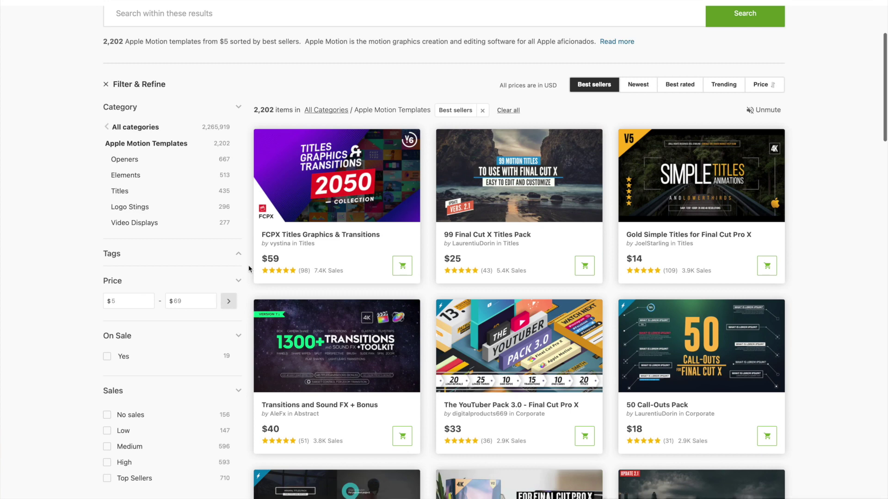
# Open the FCPX Titles Graphics & Transitions item page and scroll to its download link
pyautogui.click(309, 209)
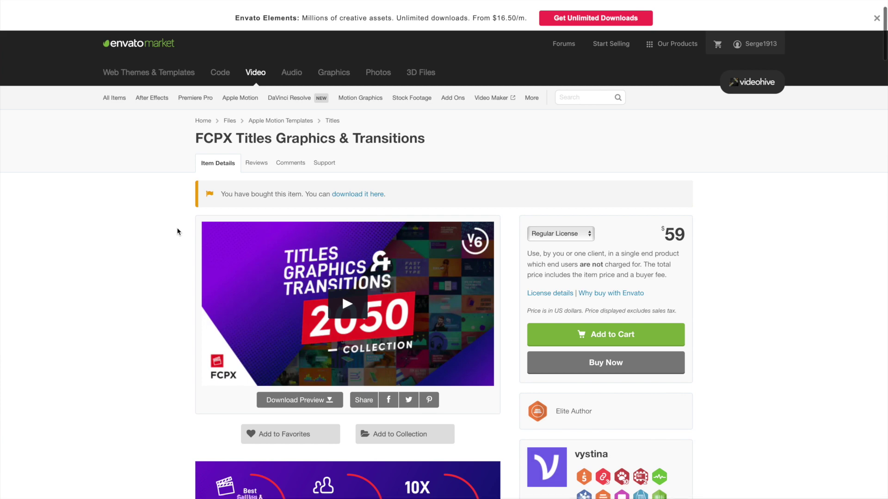
pyautogui.scroll(-9, 177, 231)
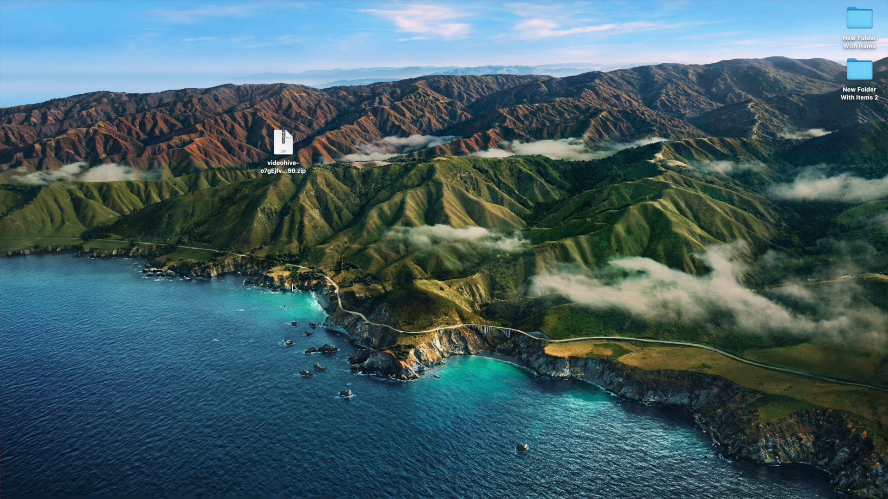
# Unzip the videohive archive, move the extracted folder beside it, and open its Readme.pdf
pyautogui.doubleClick(285, 142)
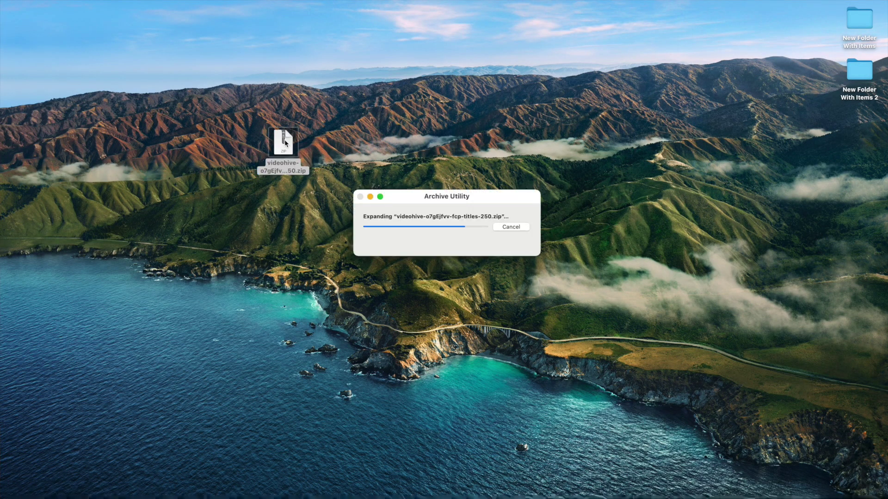
pyautogui.moveTo(301, 154); pyautogui.dragTo(354, 148)
pyautogui.doubleClick(344, 146)
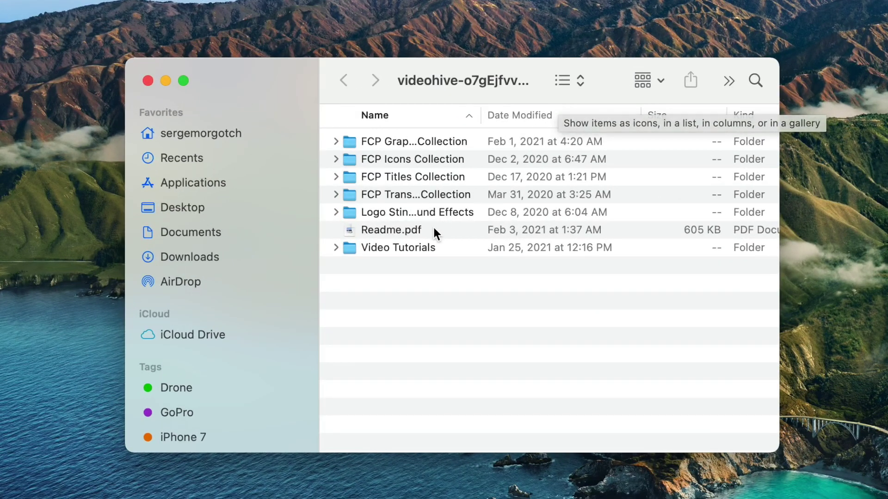
pyautogui.doubleClick(433, 229)
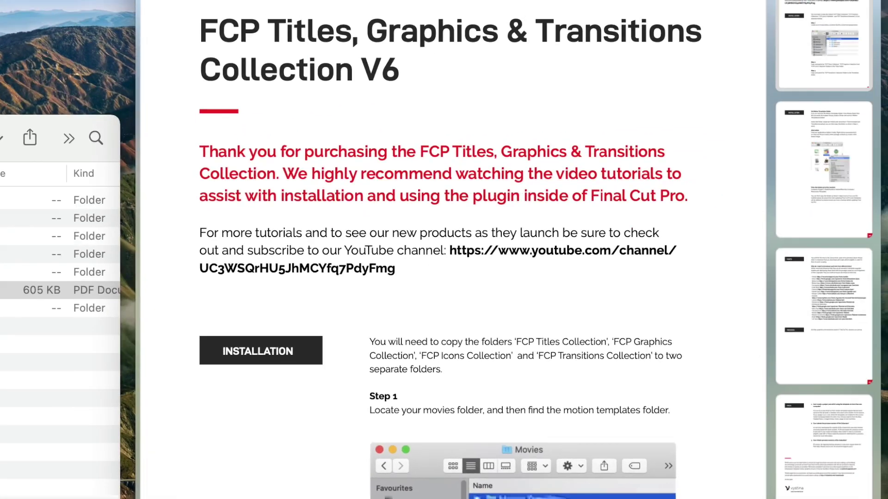
# Scroll through the Readme's Installation, Fonts and FAQ's sections
pyautogui.scroll(-5, 321, 290)
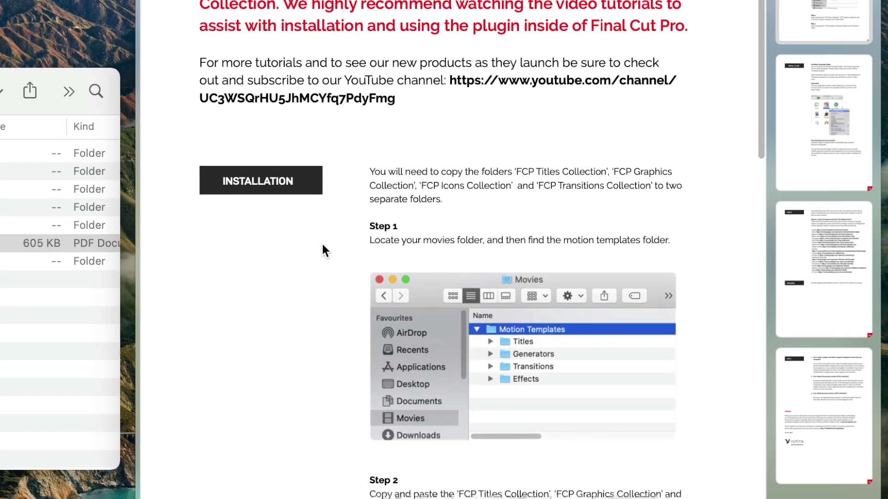
pyautogui.scroll(-10, 322, 136)
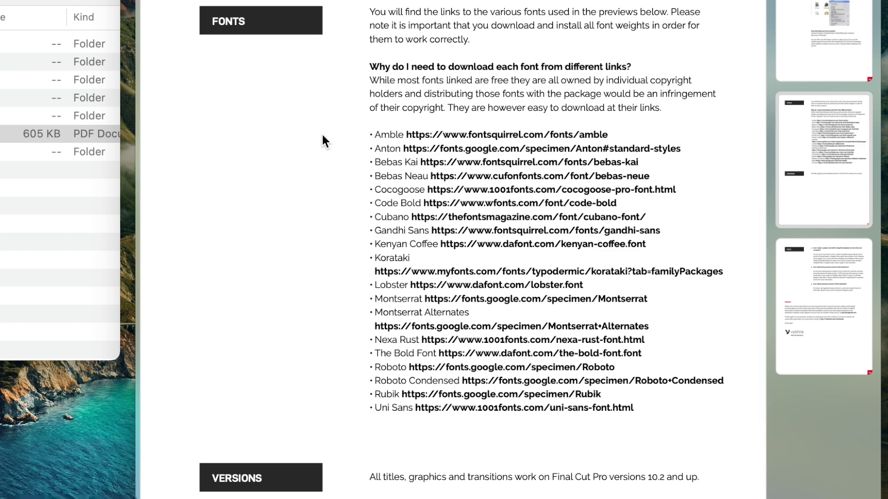
pyautogui.scroll(-15, 322, 136)
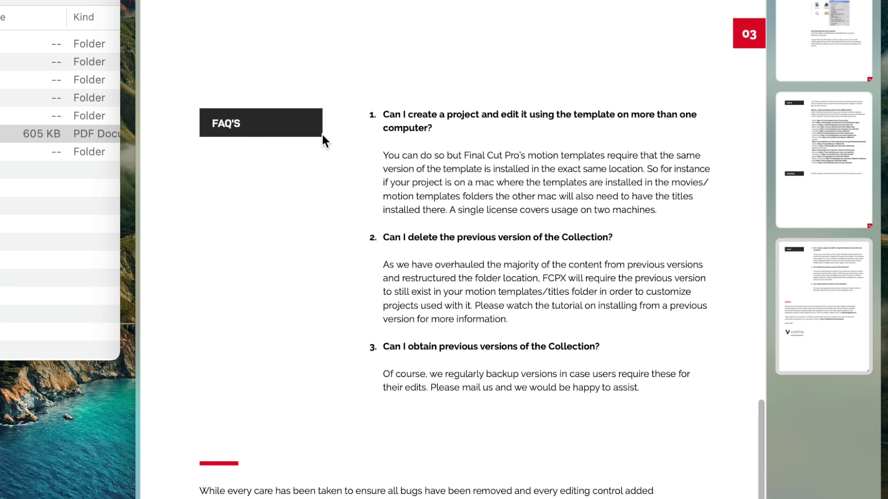
pyautogui.scroll(15, 323, 134)
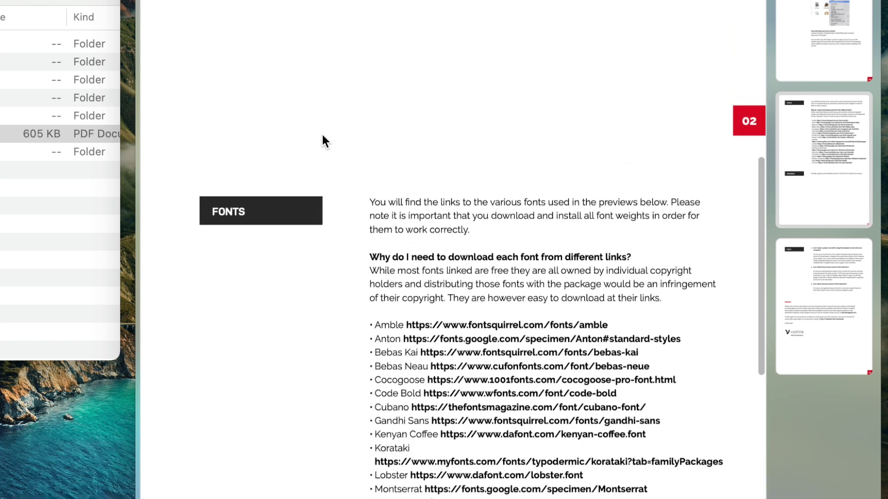
pyautogui.scroll(10, 322, 134)
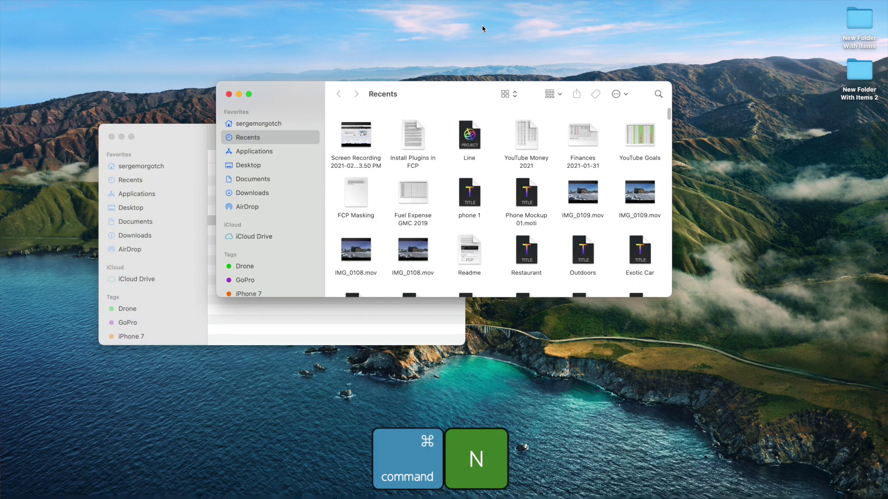
# Show Home > Movies > Motion Templates in a second window and reopen Readme.pdf
pyautogui.press('super+shift+h')
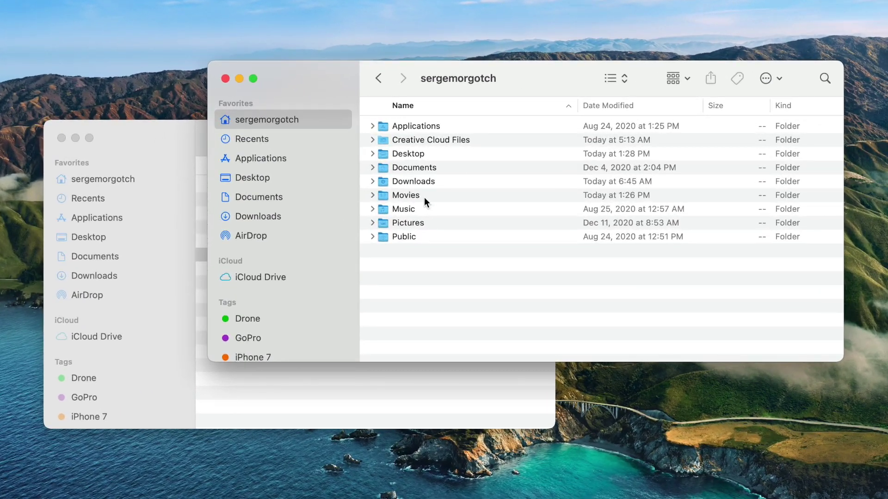
pyautogui.click(415, 198)
pyautogui.doubleClick(414, 196)
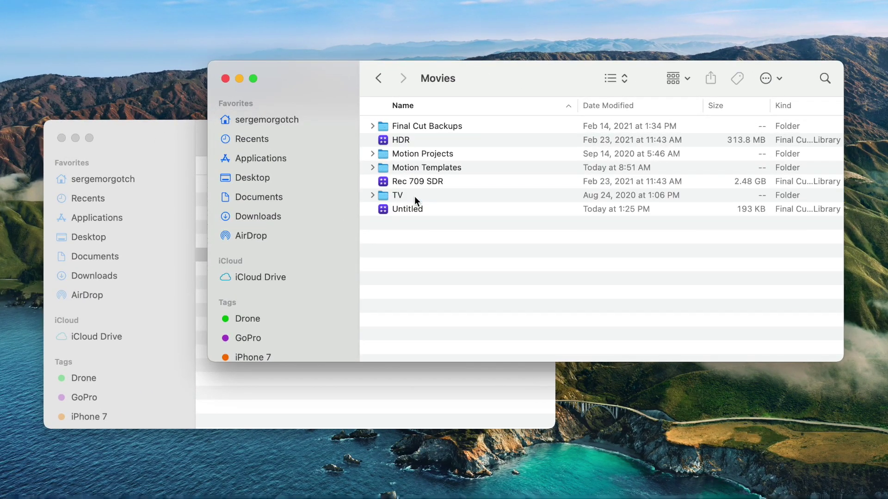
pyautogui.click(425, 170)
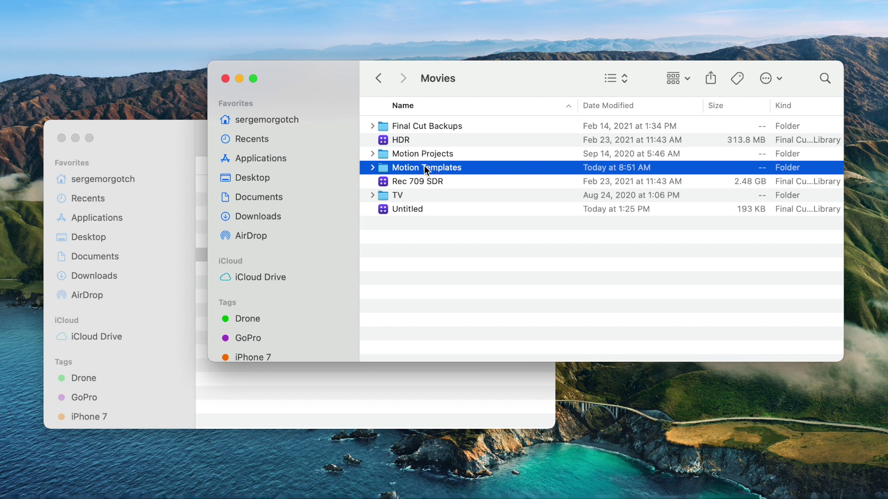
pyautogui.doubleClick(426, 170)
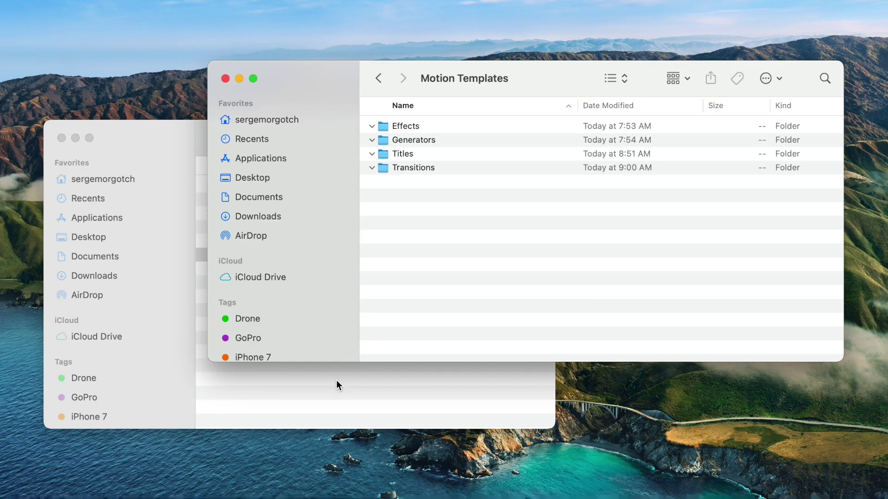
pyautogui.click(336, 385)
pyautogui.doubleClick(324, 257)
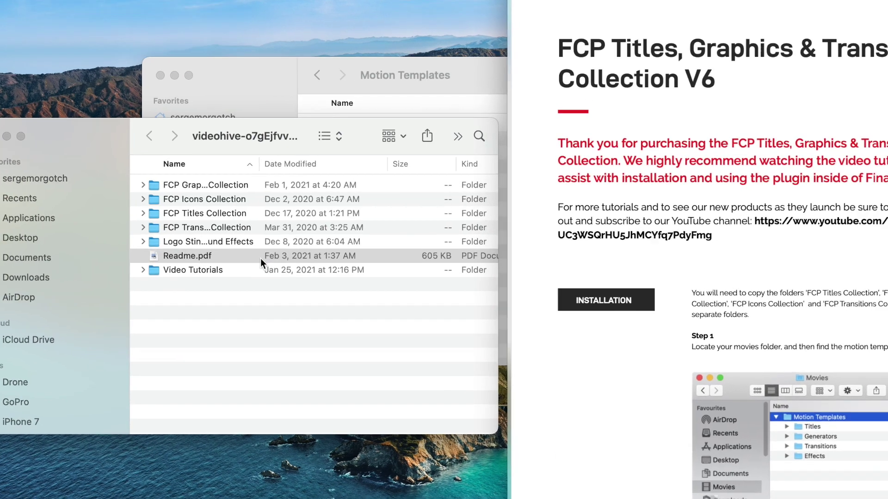
# Read Readme Steps 2 and 3 on the Titles and Transitions destinations, then close it
pyautogui.scroll(-10, 386, 316)
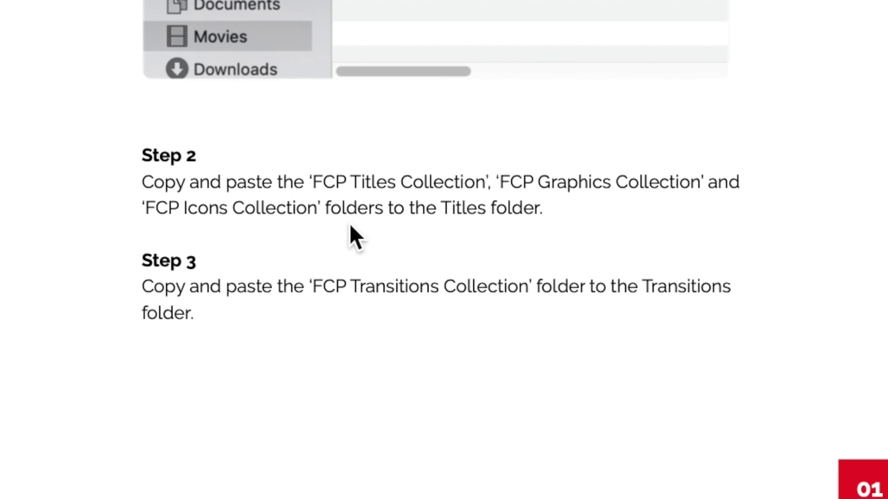
pyautogui.click(359, 342)
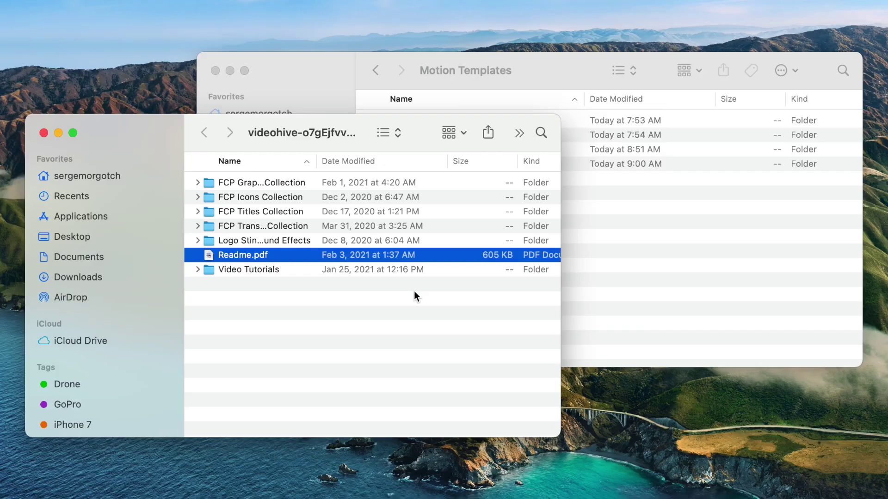
# Copy the FCP Graphics, Icons and Titles collections into Motion Templates > Titles
pyautogui.click(254, 213)
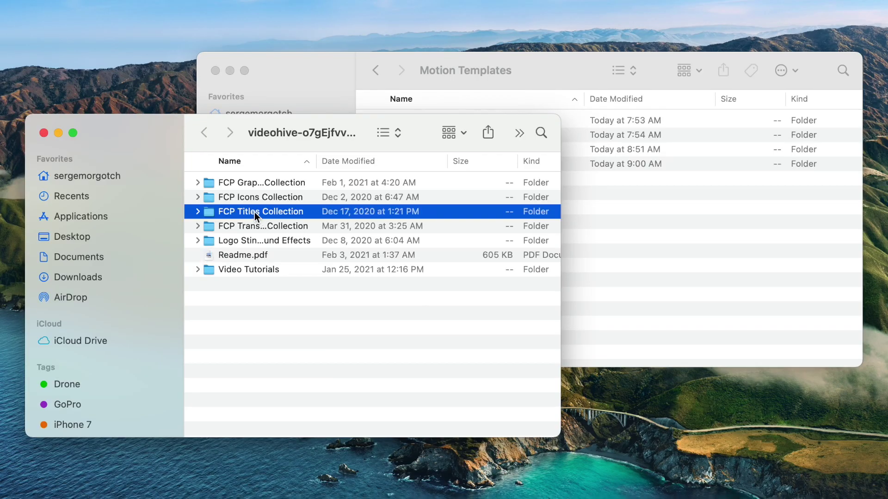
pyautogui.keyDown('super'); pyautogui.click(254, 183); pyautogui.keyUp('super')
pyautogui.keyDown('super'); pyautogui.click(256, 200); pyautogui.keyUp('super')
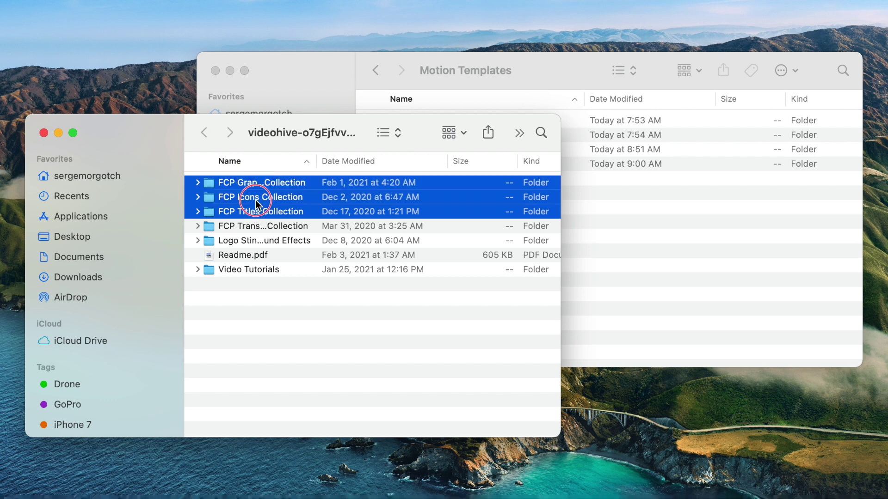
pyautogui.press('super+c')
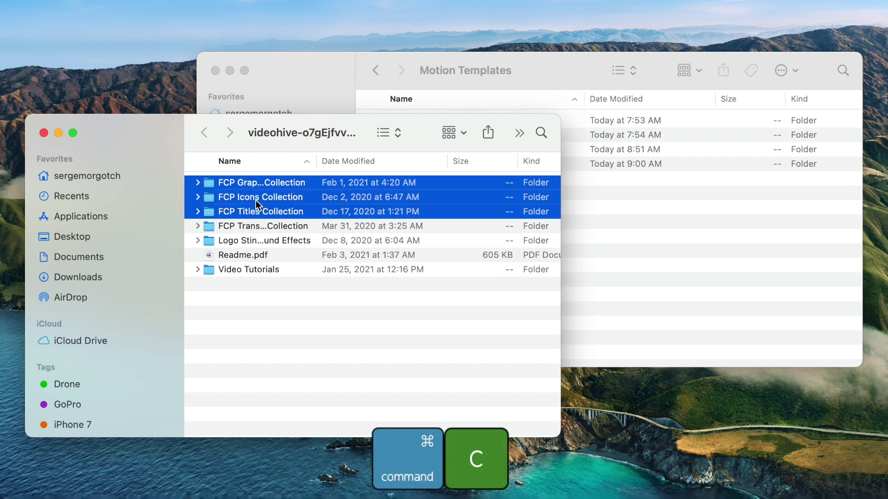
pyautogui.click(568, 209)
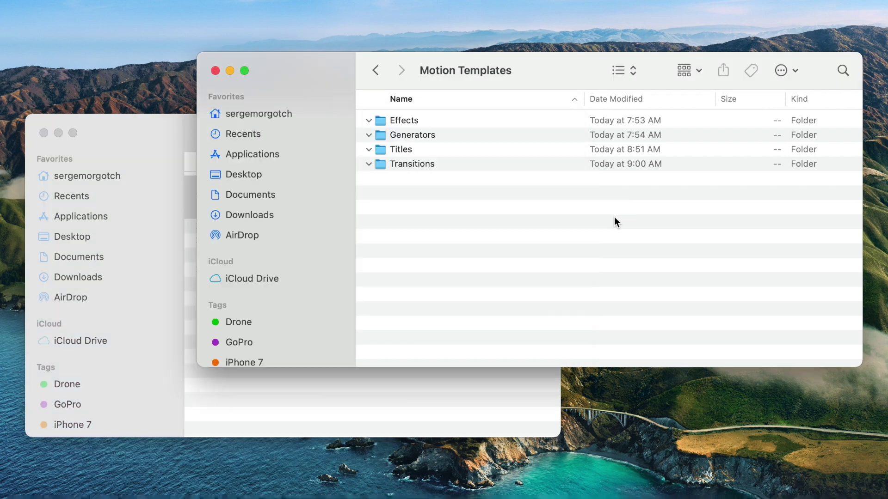
pyautogui.doubleClick(395, 149)
pyautogui.press('super+v')
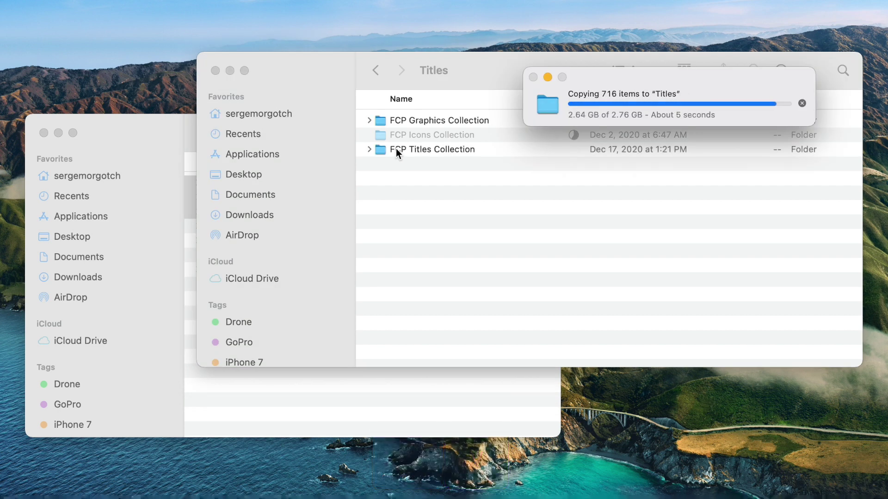
pyautogui.click(376, 70)
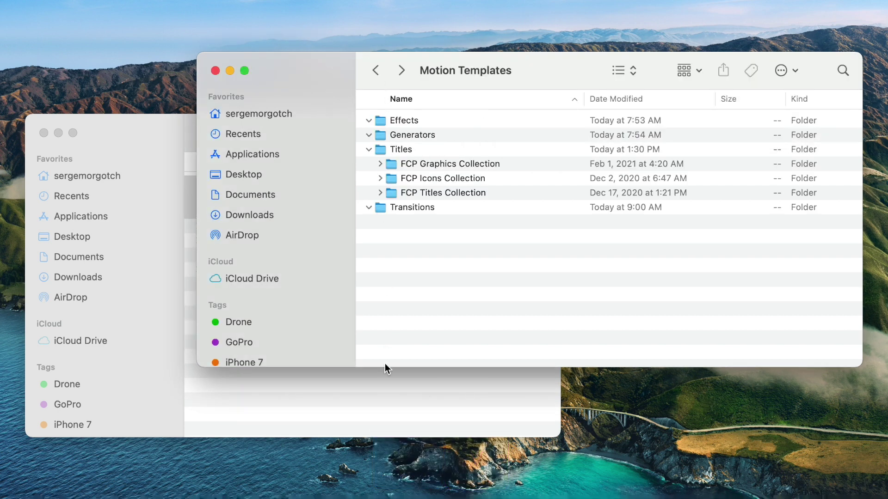
# Put the FCP Transitions Collection into Transitions and close both Finder windows
pyautogui.click(383, 393)
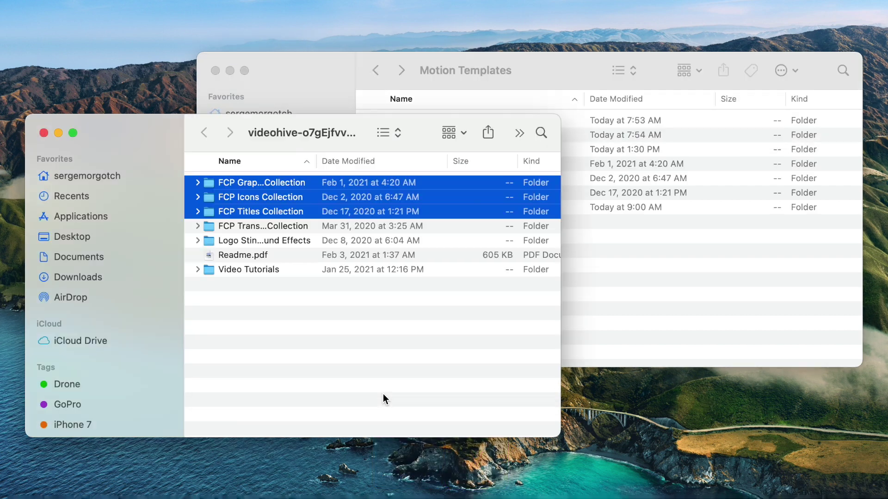
pyautogui.click(296, 228)
pyautogui.click(578, 271)
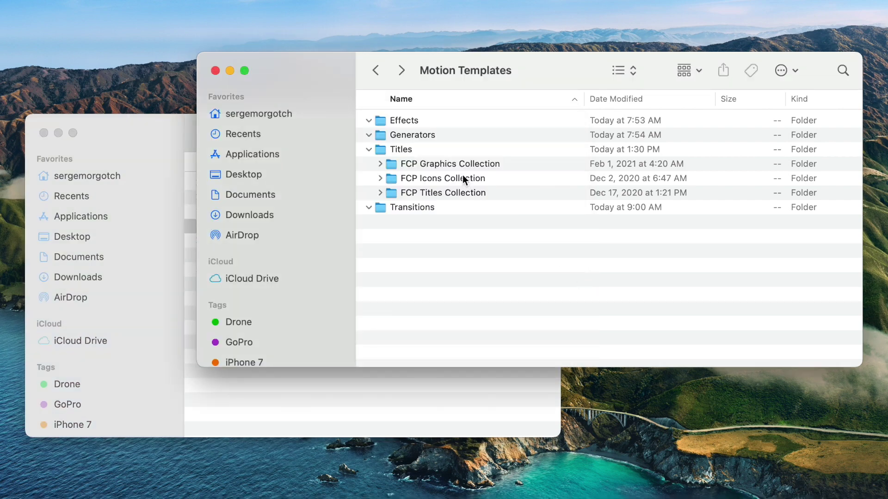
pyautogui.doubleClick(408, 209)
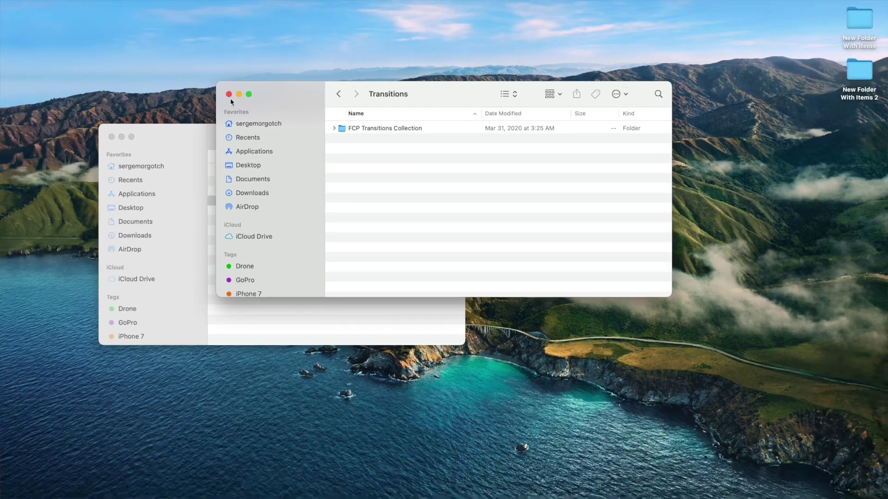
pyautogui.click(215, 70)
pyautogui.click(111, 137)
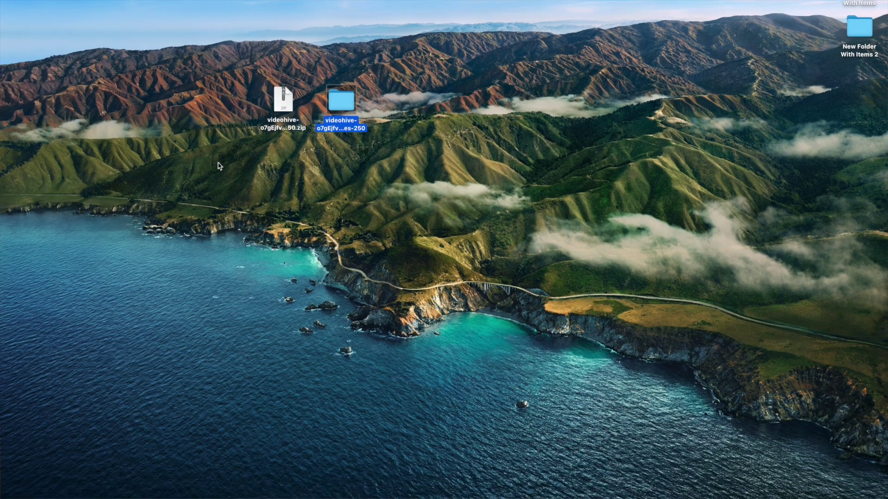
# Launch Final Cut Pro and view the FCP Icons and FCP Titles collections in the Titles browser
pyautogui.moveTo(435, 478)
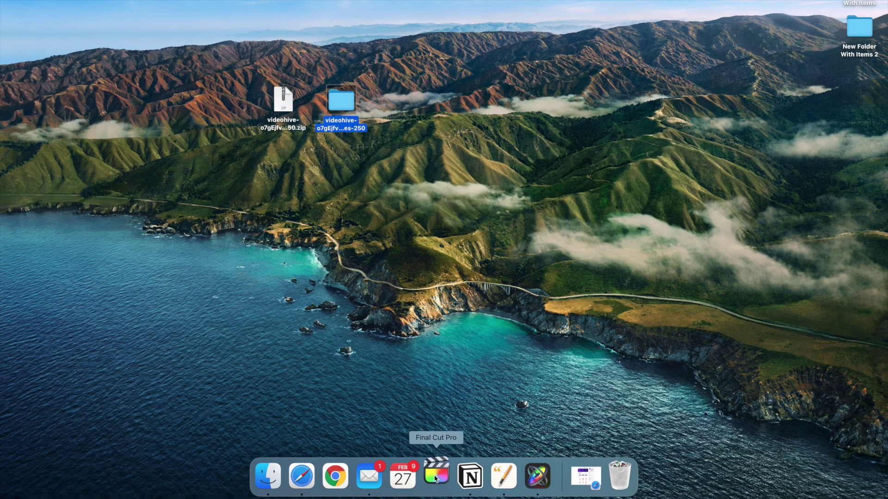
pyautogui.click(435, 479)
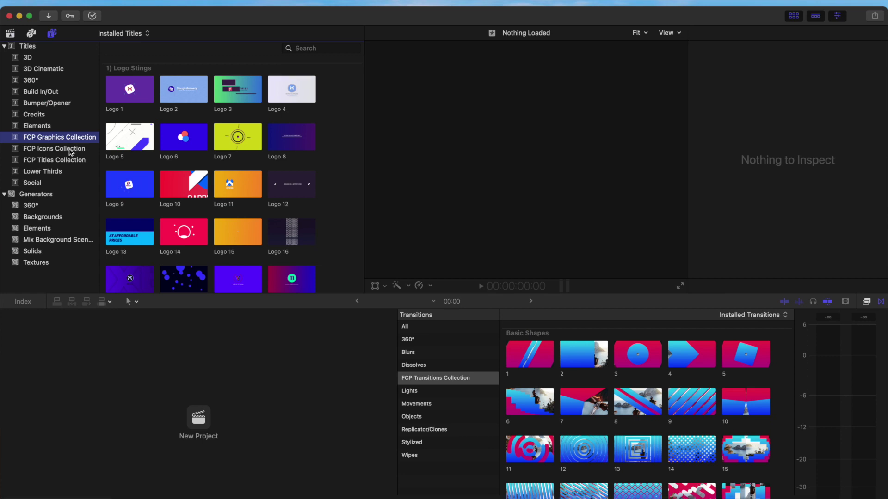
pyautogui.click(70, 150)
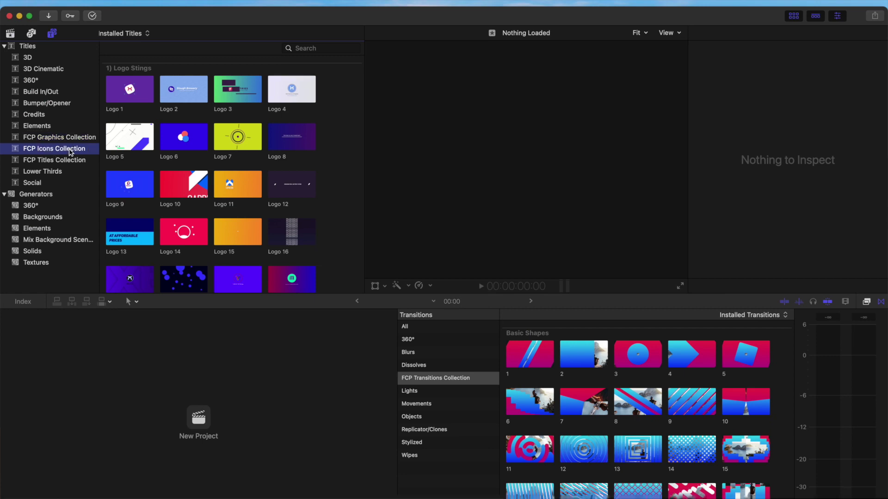
pyautogui.click(70, 161)
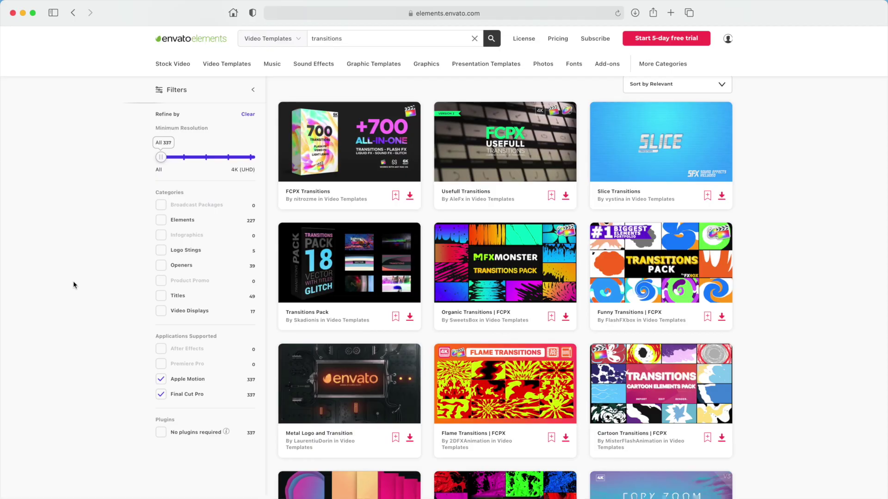
# Open the Transitions Pack thumbnail from the 'transitions' search results
pyautogui.click(354, 264)
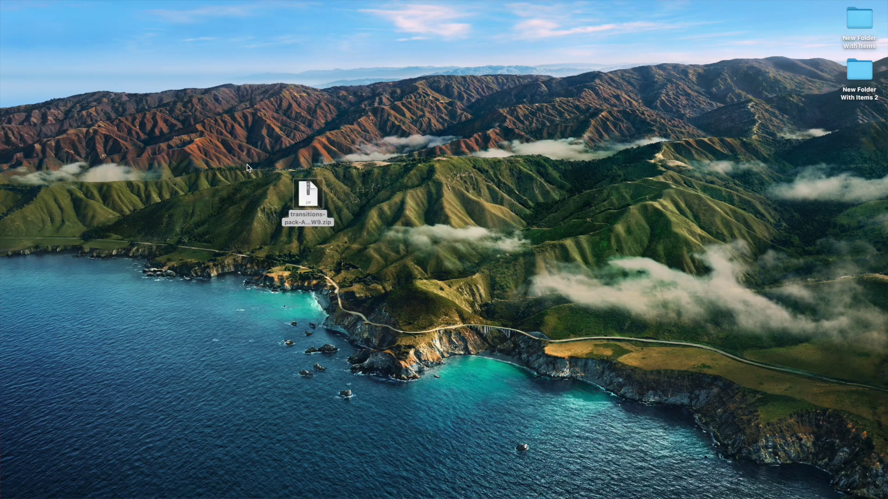
# Extract the transitions-pack zip, inspect its three transition folders, then open Home > Movies
pyautogui.doubleClick(310, 199)
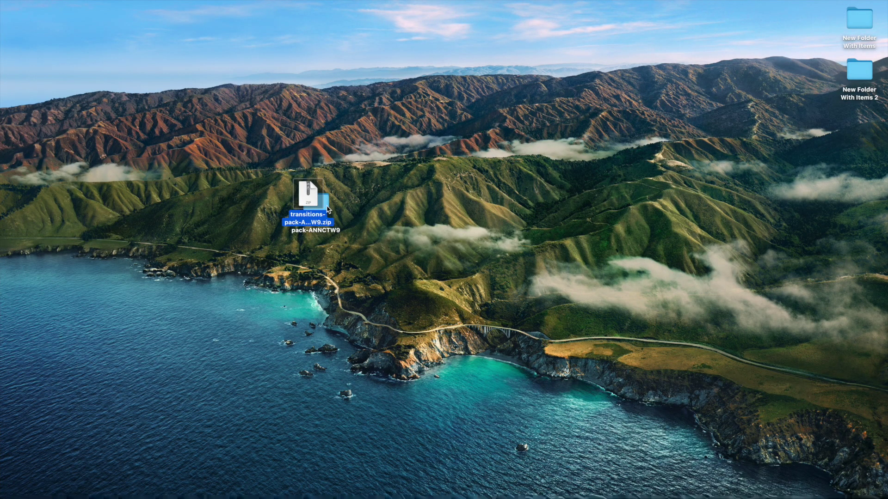
pyautogui.moveTo(328, 209); pyautogui.dragTo(372, 198)
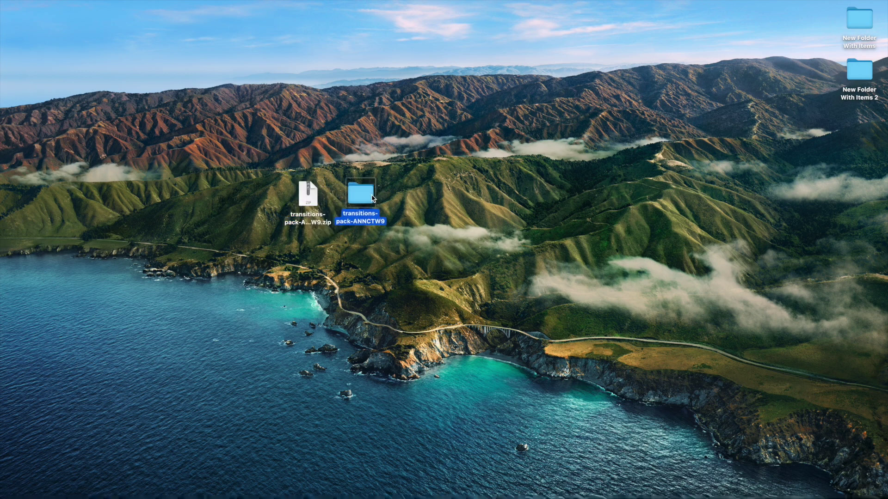
pyautogui.doubleClick(360, 193)
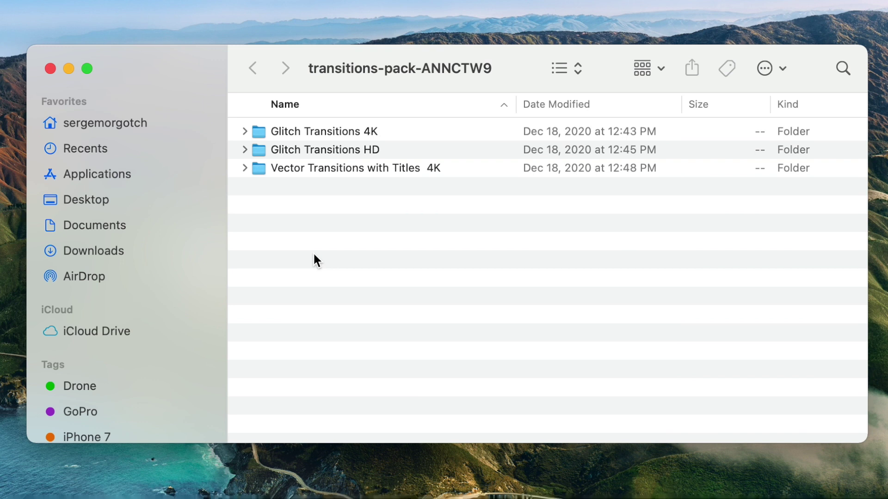
pyautogui.press('super+shift+h')
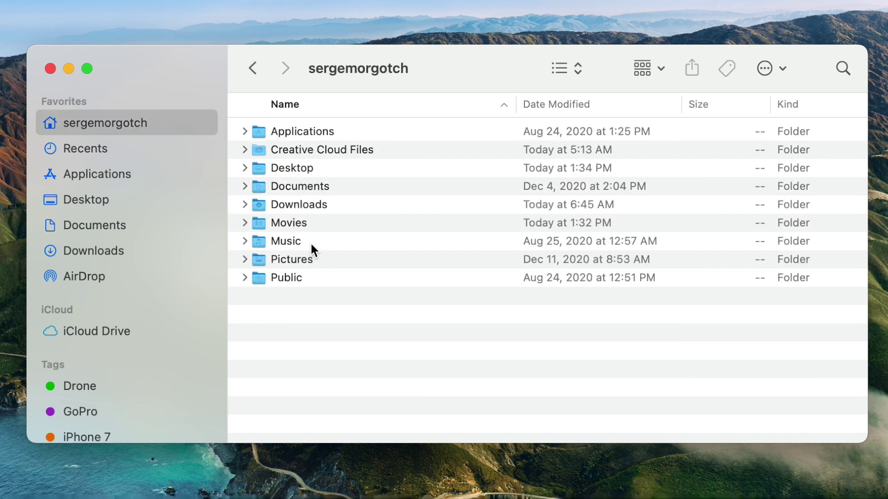
pyautogui.doubleClick(298, 222)
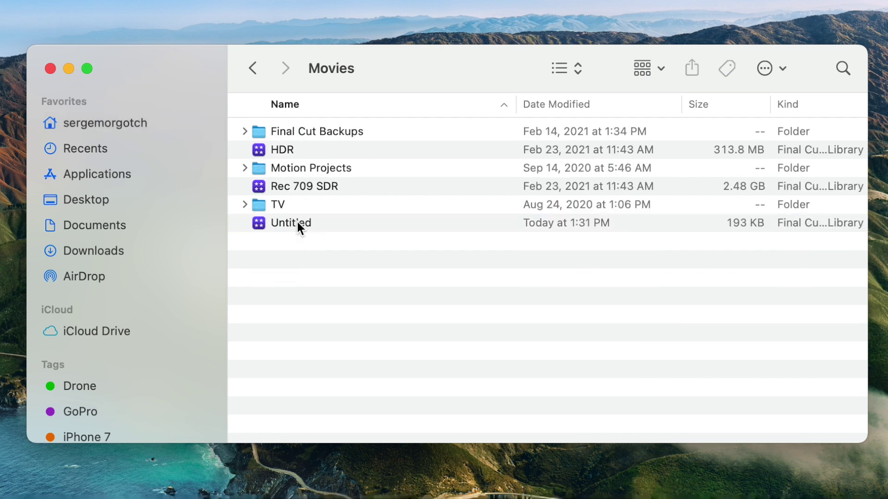
# Create a new folder named 'Motion Templates' inside the Movies folder
pyautogui.press('super+shift+n')
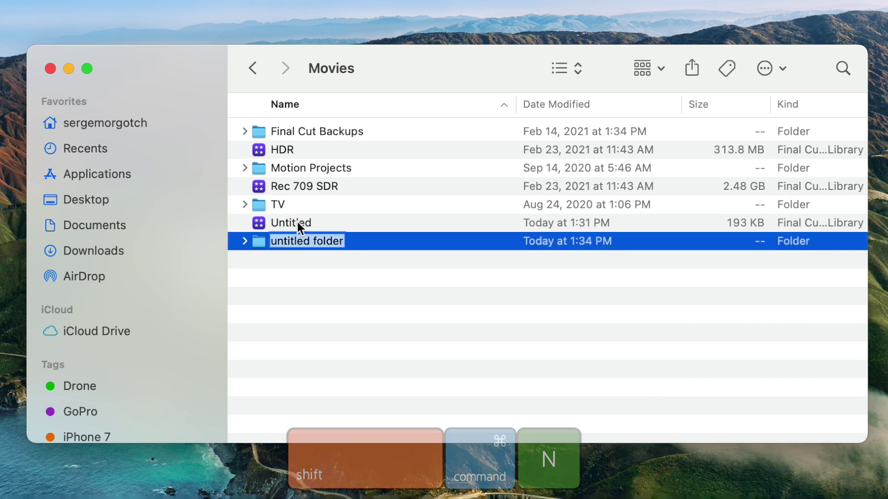
pyautogui.write('Motion Templates')
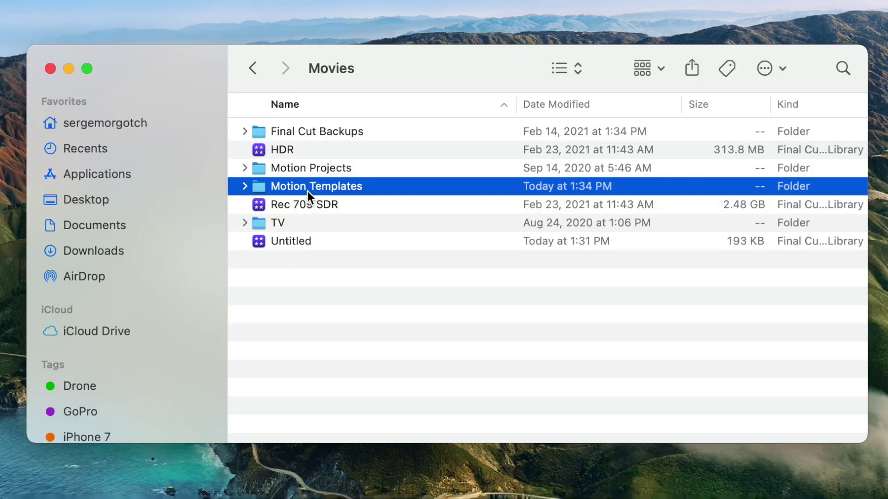
# Rename the folder to 'Motion Templates.localized' in its Get Info panel's Name & Extension field
pyautogui.rightClick(307, 191)
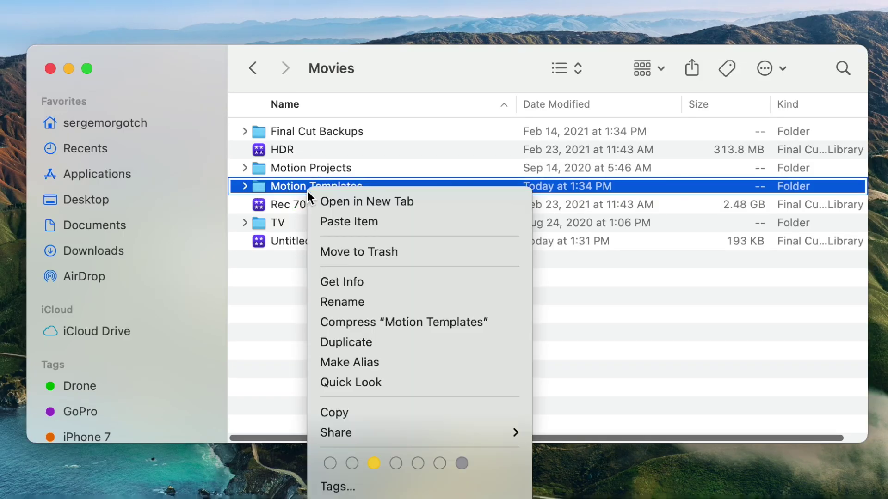
pyautogui.click(351, 284)
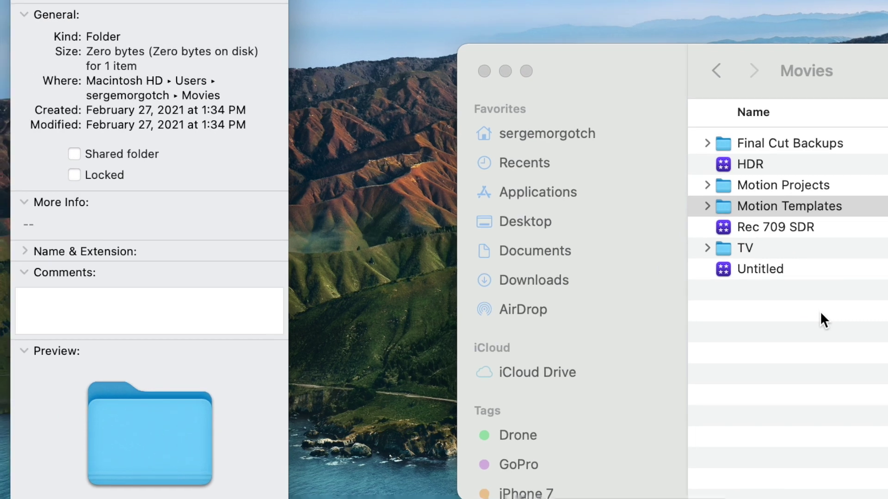
pyautogui.click(25, 251)
pyautogui.click(146, 281)
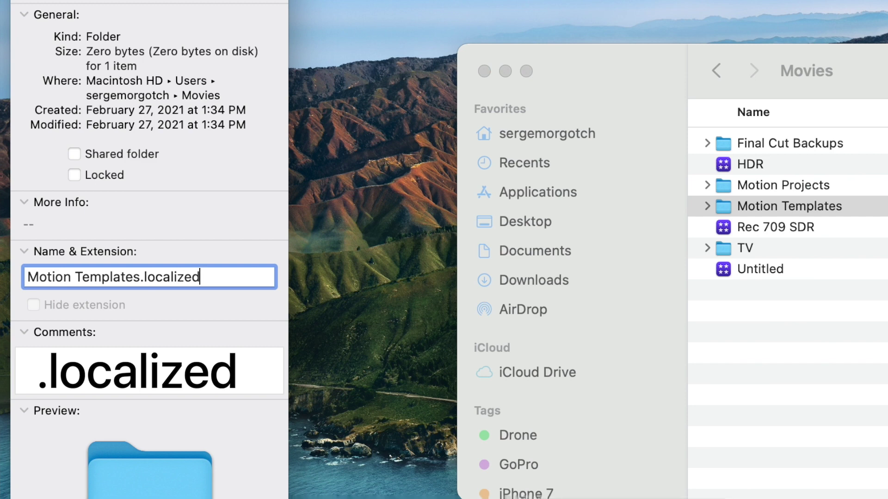
pyautogui.press('Return')
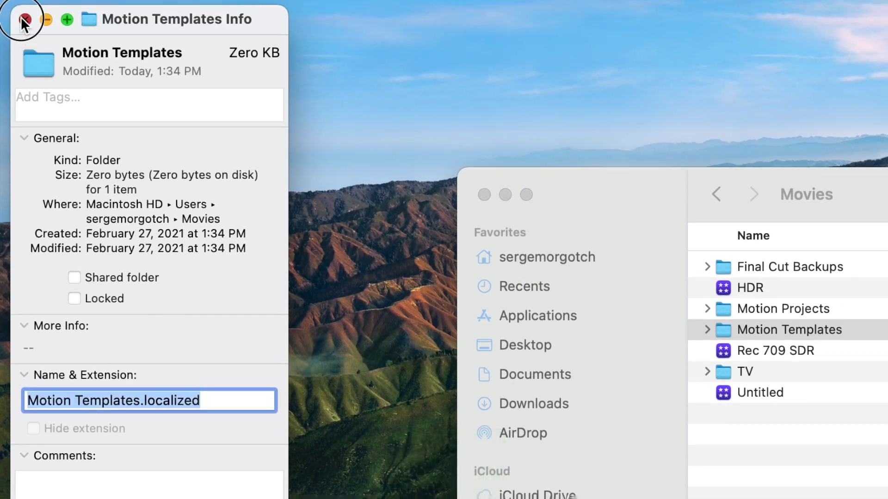
pyautogui.click(23, 19)
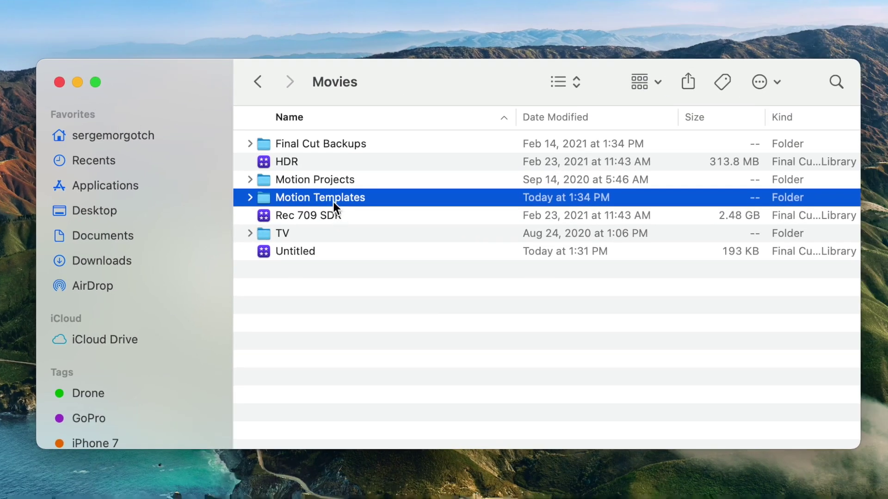
# Inside Motion Templates, create the folders Titles, Transitions, Effects and Generators
pyautogui.doubleClick(334, 202)
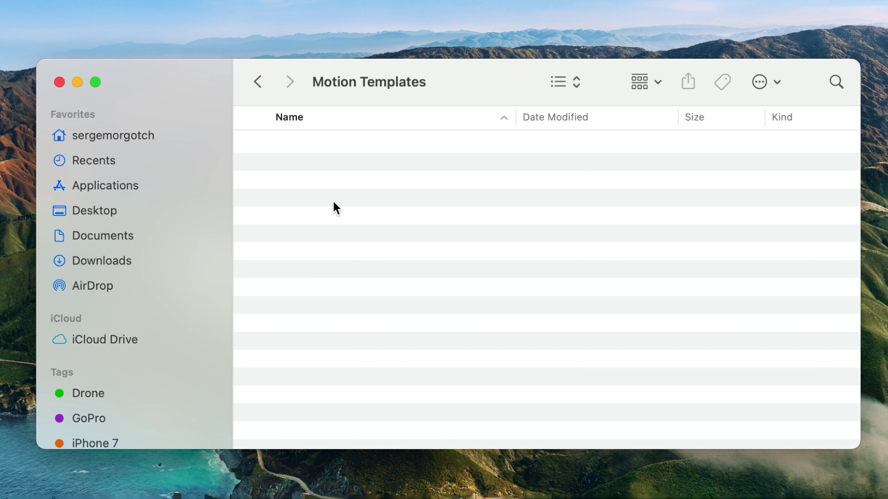
pyautogui.press('super+shift+n')
pyautogui.write('Ti')
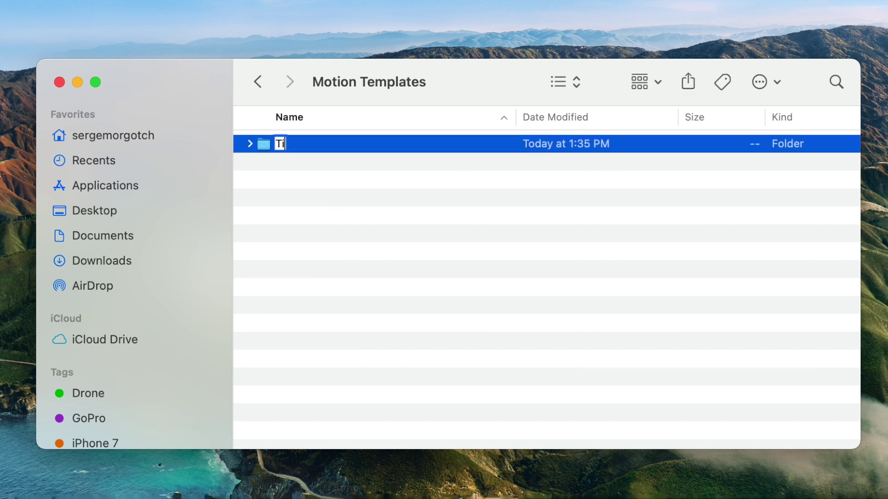
pyautogui.write('tles')
pyautogui.press('Return')
pyautogui.press('super+shift+n')
pyautogui.write('Transitions')
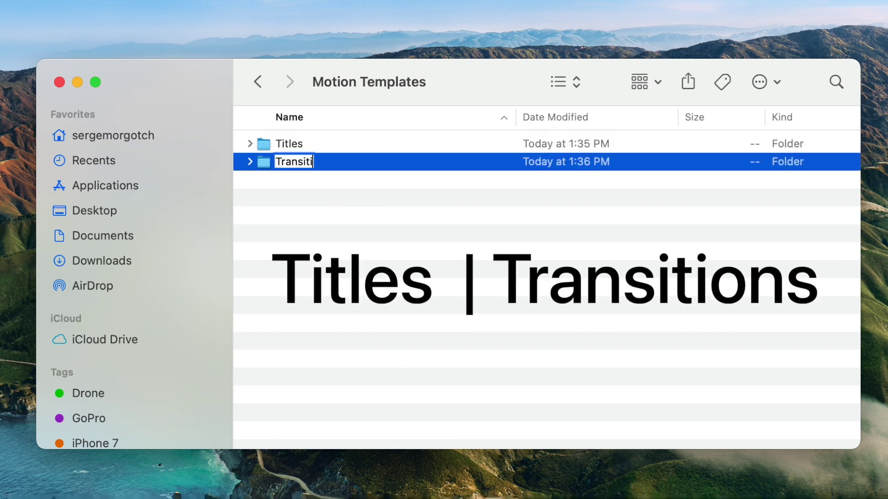
pyautogui.press('Return')
pyautogui.press('super+shift+n')
pyautogui.write('Effects')
pyautogui.press('Return')
pyautogui.press('super+shift+n')
pyautogui.write('Generators')
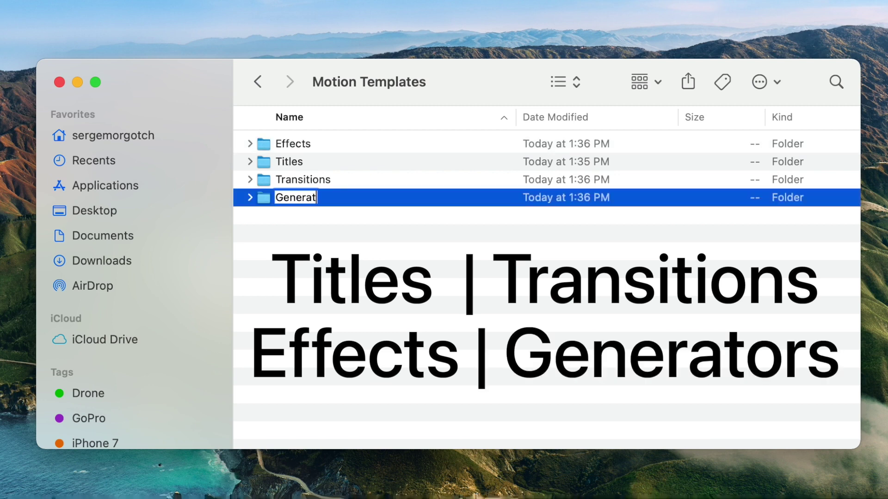
pyautogui.press('Return')
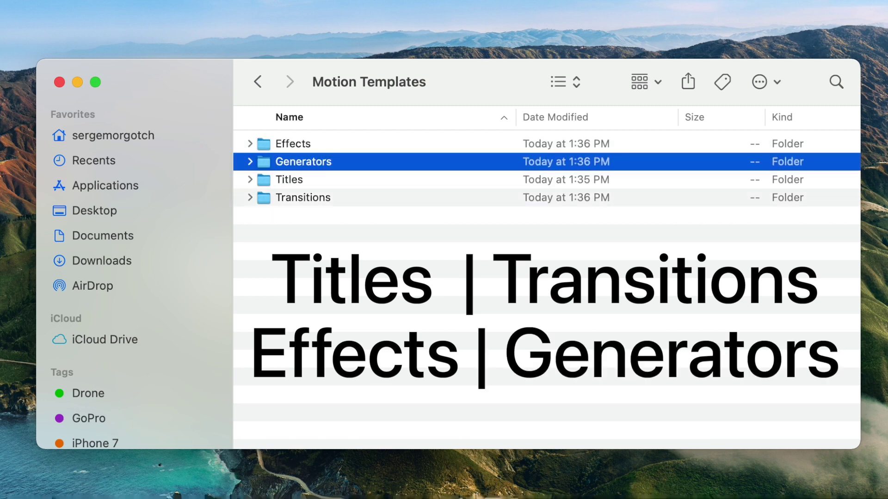
# Append .localized to the Effects folder's name
pyautogui.rightClick(296, 144)
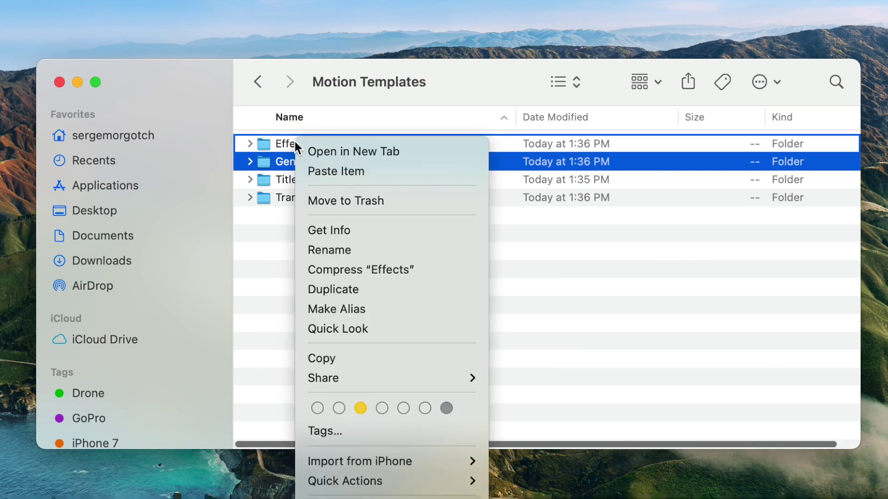
pyautogui.press('Escape')
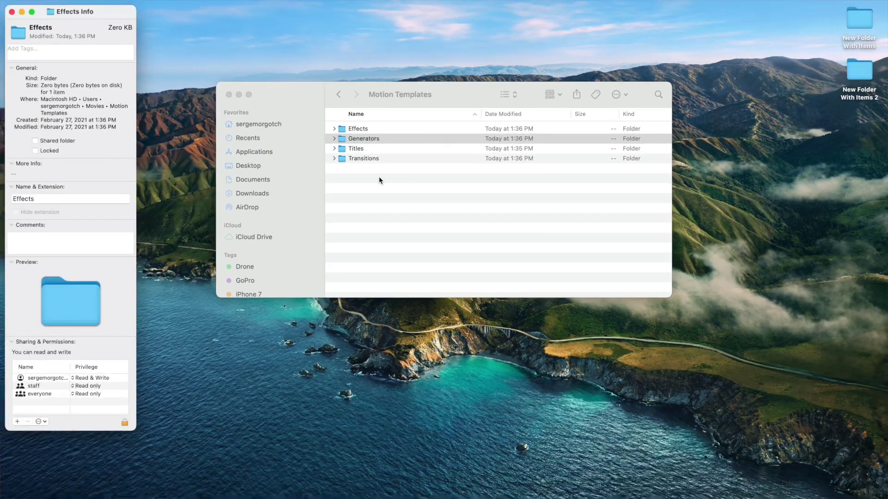
pyautogui.click(95, 198)
pyautogui.write('.locali')
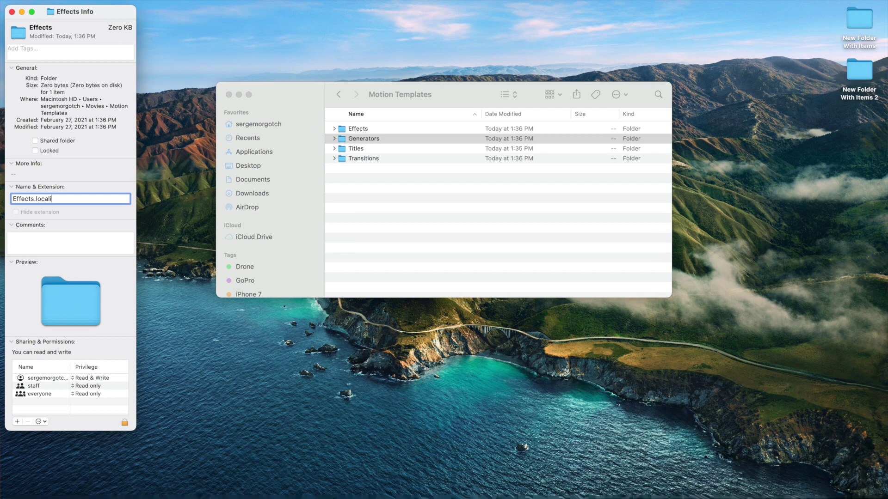
pyautogui.write('zed')
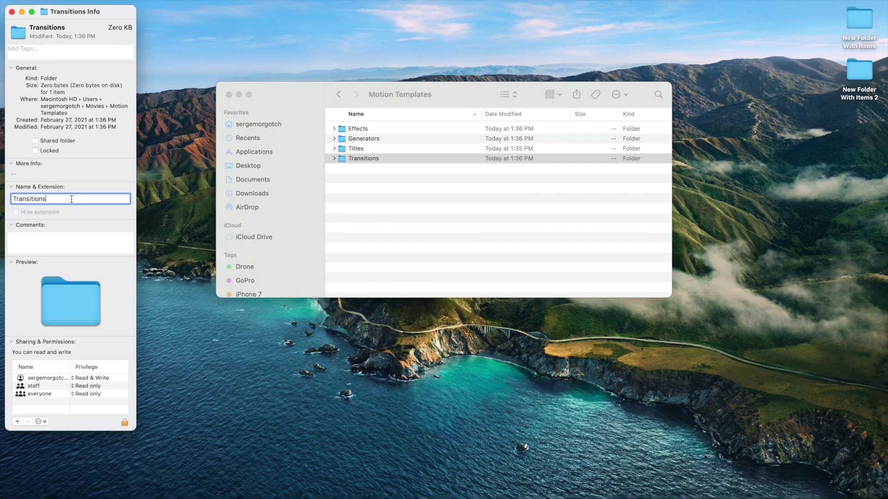
pyautogui.click(12, 12)
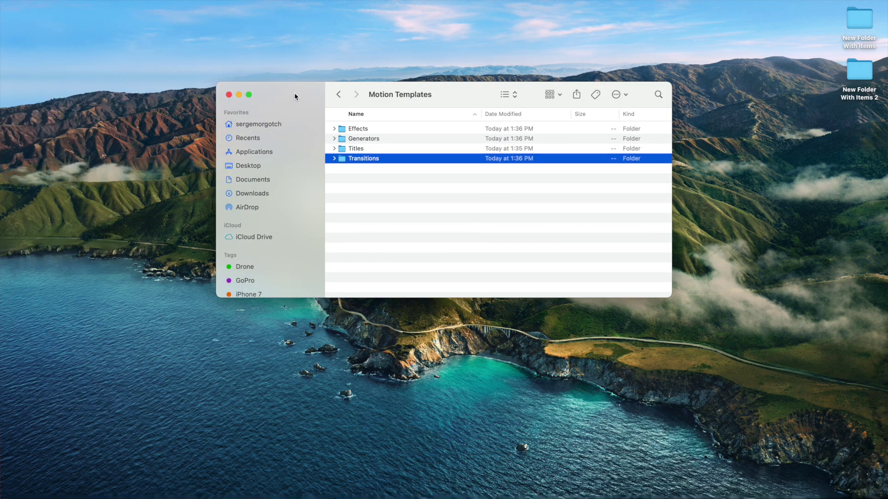
pyautogui.moveTo(295, 96); pyautogui.dragTo(284, 245)
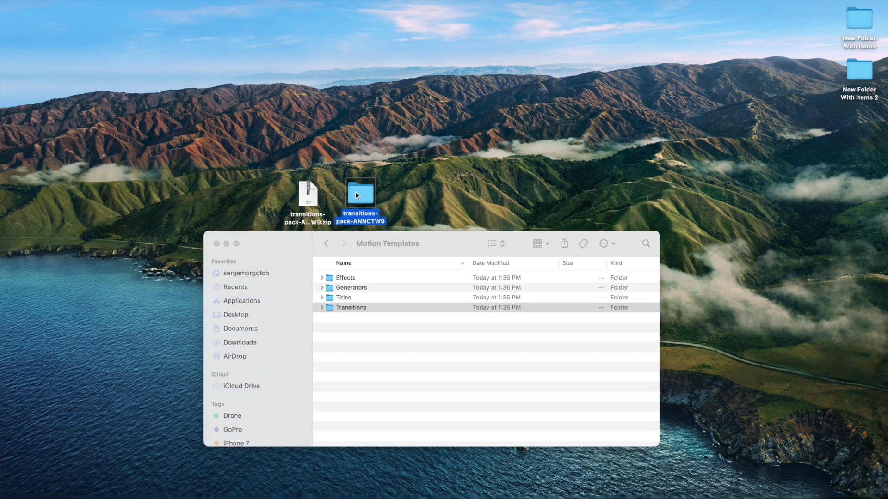
# Copy the three folders from transitions-pack-ANNCTW9 into Motion Templates' Transitions folder, then close both windows
pyautogui.doubleClick(350, 195)
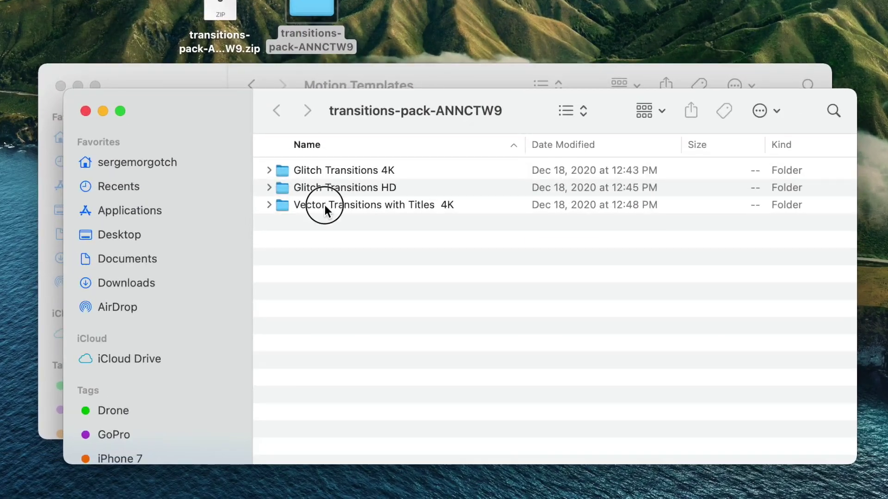
pyautogui.click(325, 206)
pyautogui.press('super+a')
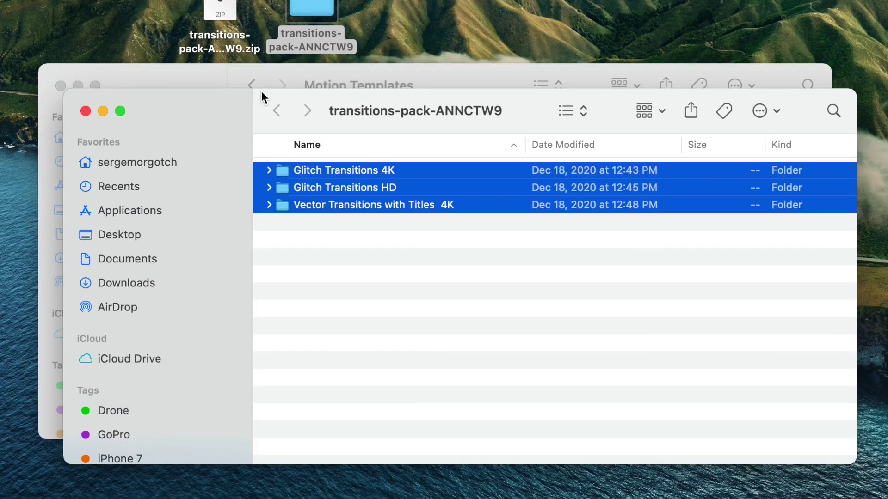
pyautogui.click(216, 74)
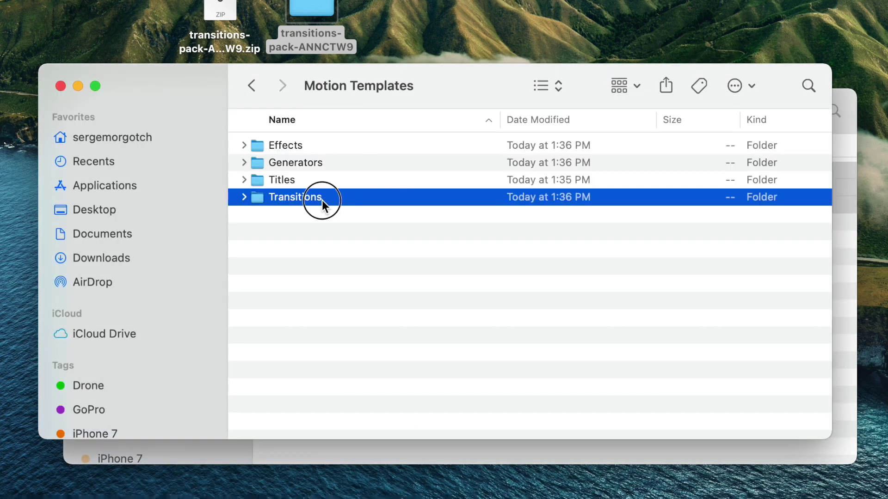
pyautogui.doubleClick(321, 201)
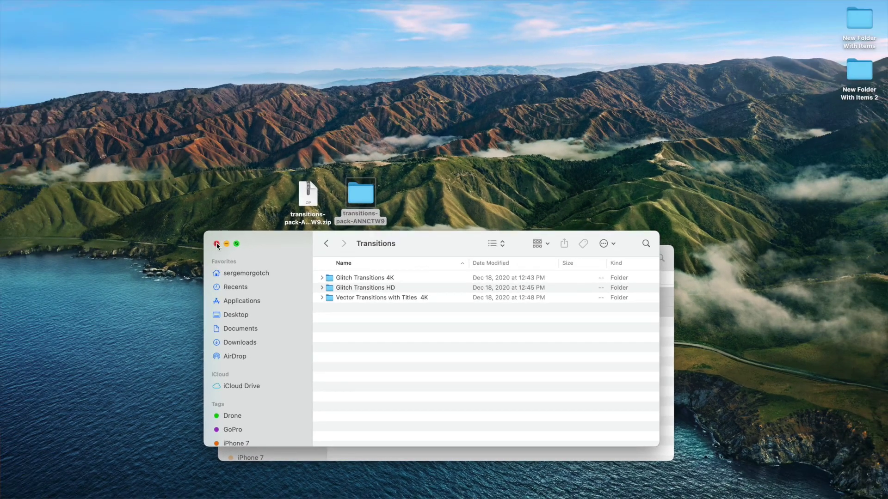
pyautogui.click(60, 86)
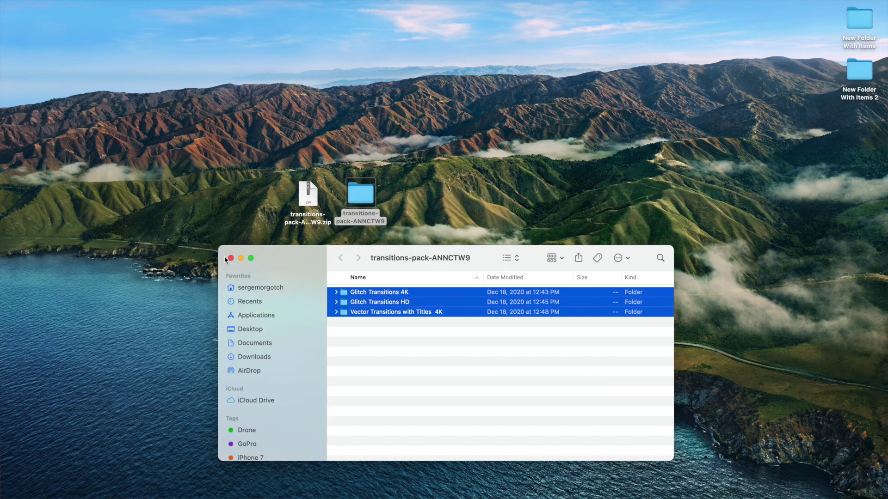
pyautogui.click(231, 258)
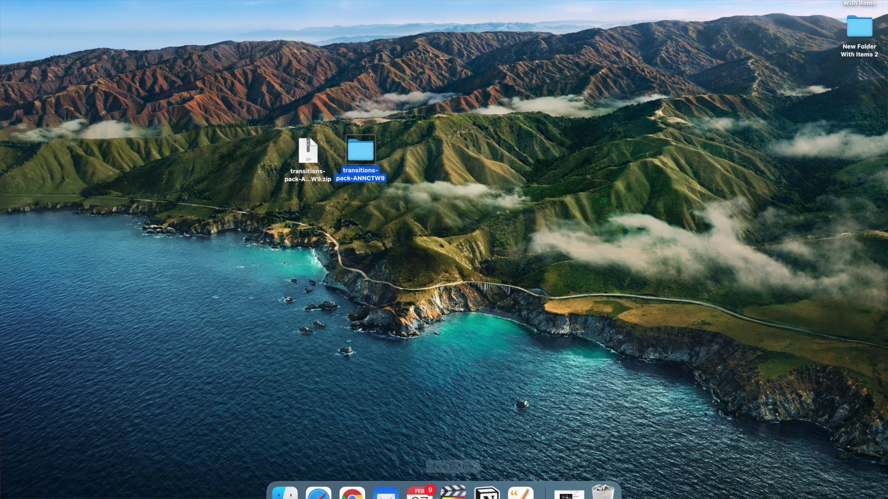
pyautogui.click(453, 493)
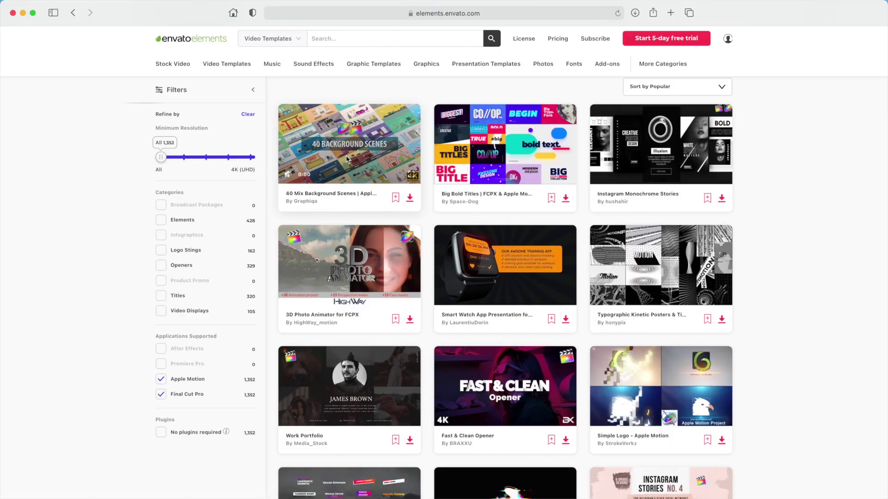
# Download and unzip the 40 Mix Background Scenes template, then open its ReadMe PDF
pyautogui.click(347, 159)
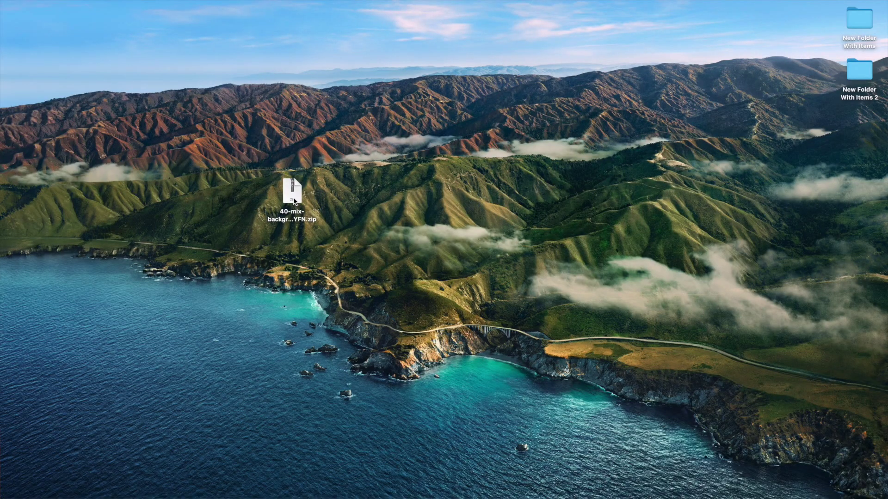
pyautogui.click(293, 194)
pyautogui.doubleClick(294, 200)
pyautogui.moveTo(293, 199); pyautogui.dragTo(355, 193)
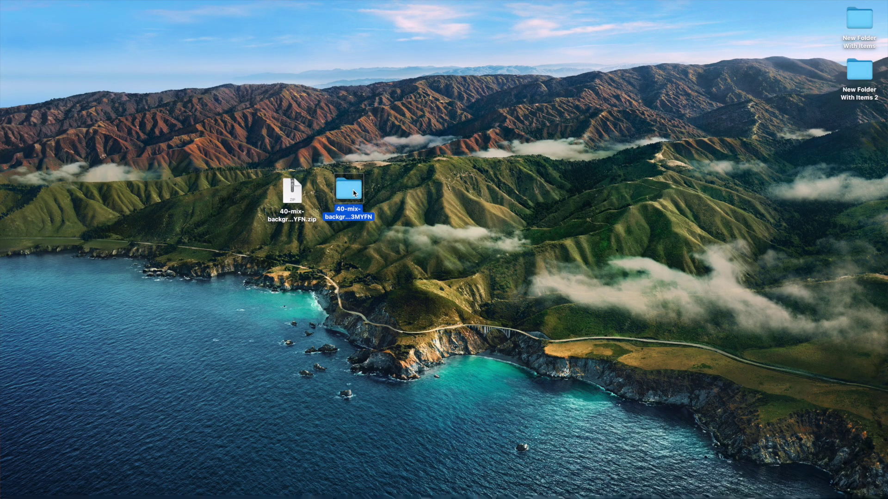
pyautogui.doubleClick(354, 193)
pyautogui.doubleClick(365, 148)
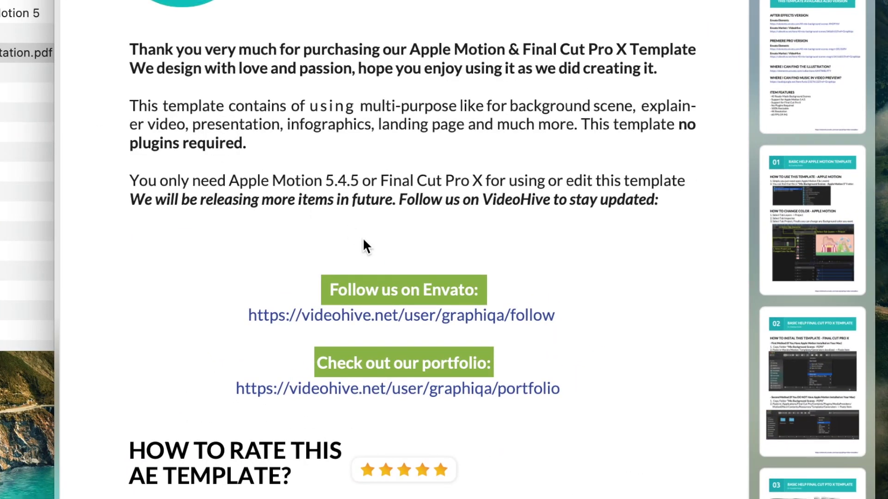
# Read the ReadMe's Final Cut Pro X section, close the PDF, and open a new Finder window
pyautogui.scroll(-15, 363, 237)
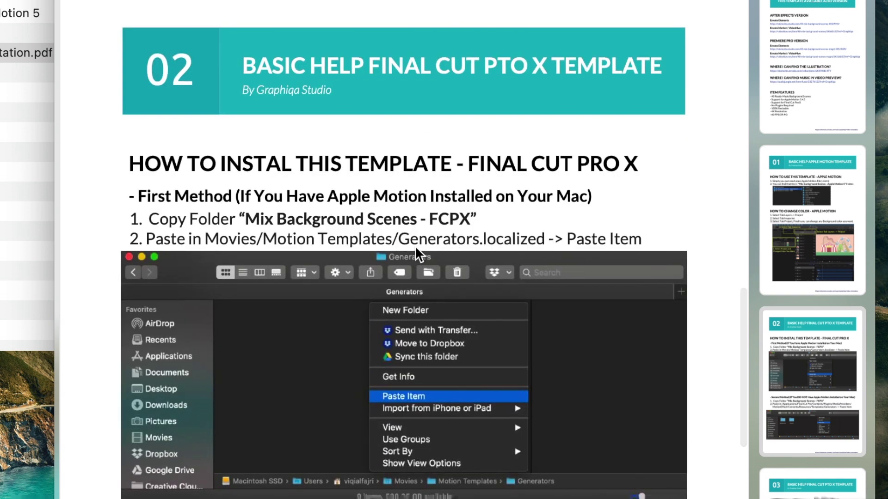
pyautogui.press('super+w')
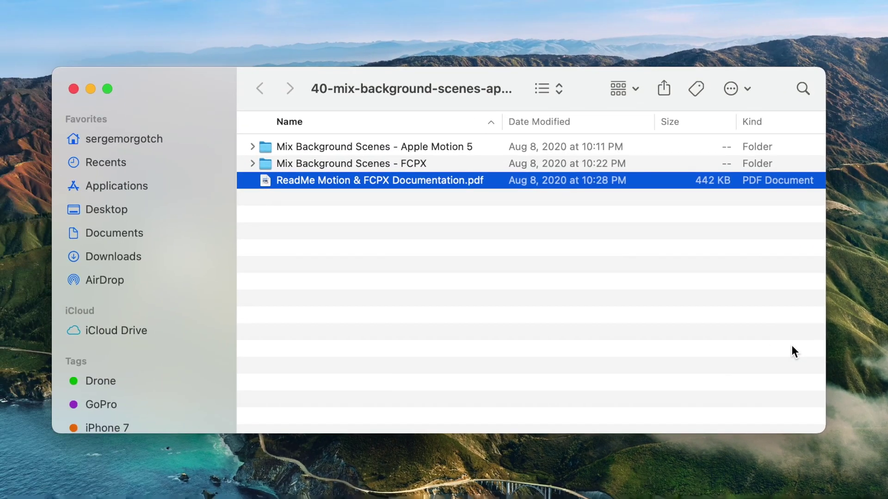
pyautogui.press('super+n')
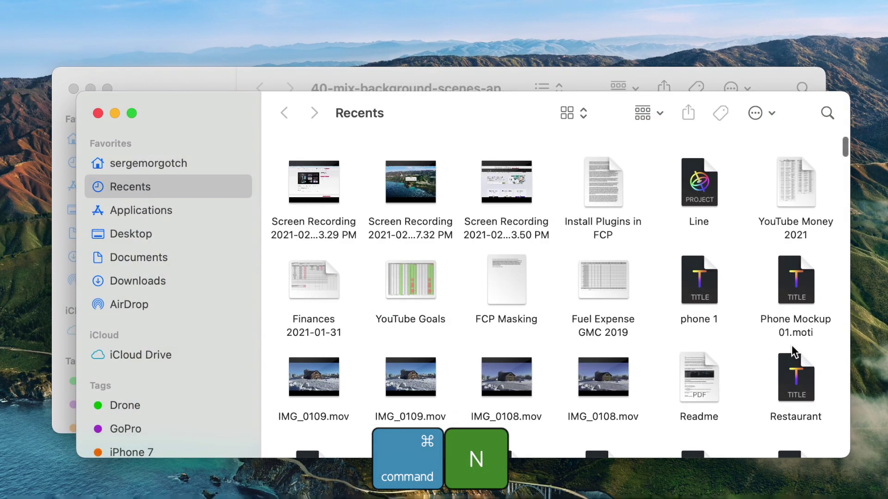
# Show Final Cut Pro's package contents from Applications and open its Contents folder
pyautogui.press('super+shift+a')
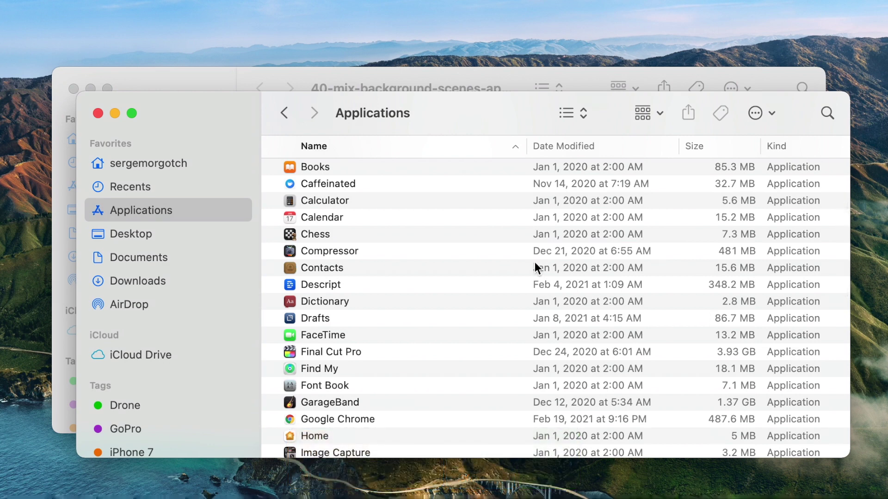
pyautogui.click(340, 351)
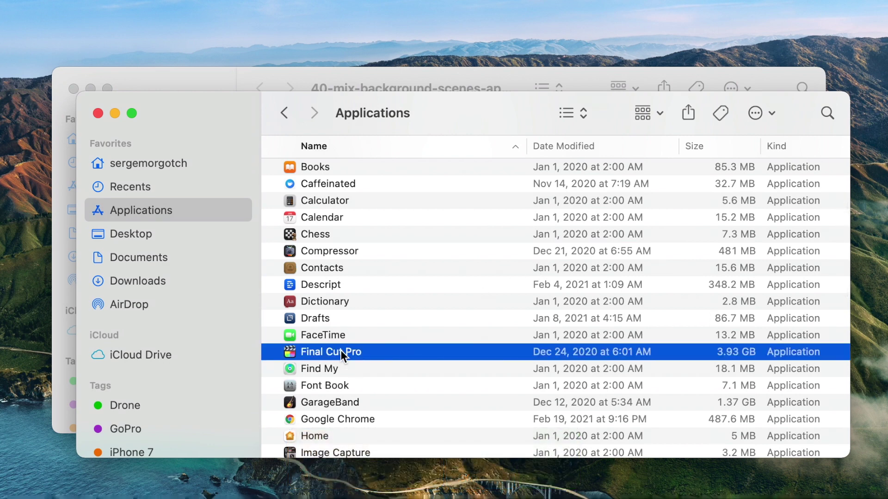
pyautogui.rightClick(341, 351)
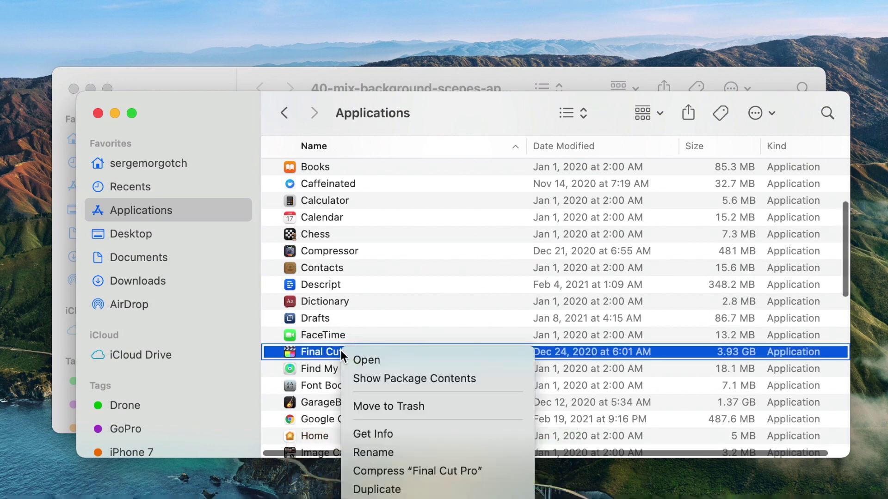
pyautogui.click(362, 382)
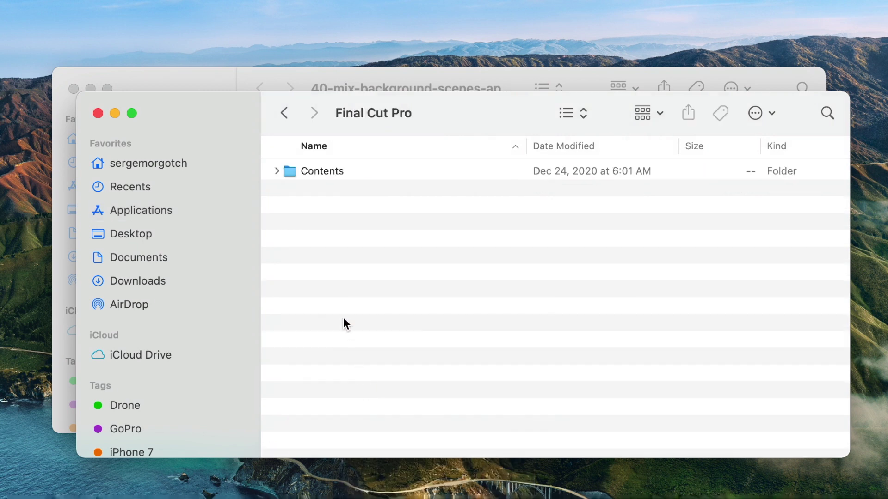
pyautogui.doubleClick(329, 177)
# Open PlugIns > MediaProviders > MotionEffect.fxp inside the package
pyautogui.click(325, 290)
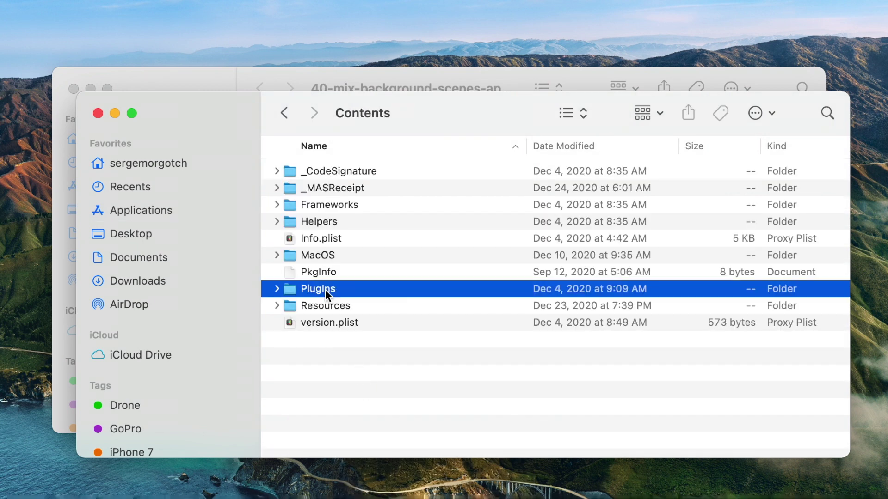
pyautogui.doubleClick(348, 291)
pyautogui.click(345, 339)
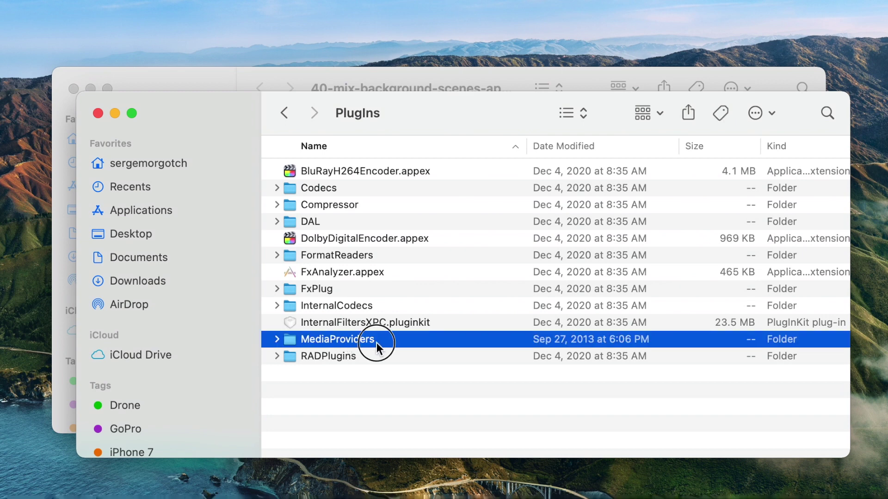
pyautogui.doubleClick(376, 342)
pyautogui.click(345, 171)
pyautogui.doubleClick(345, 171)
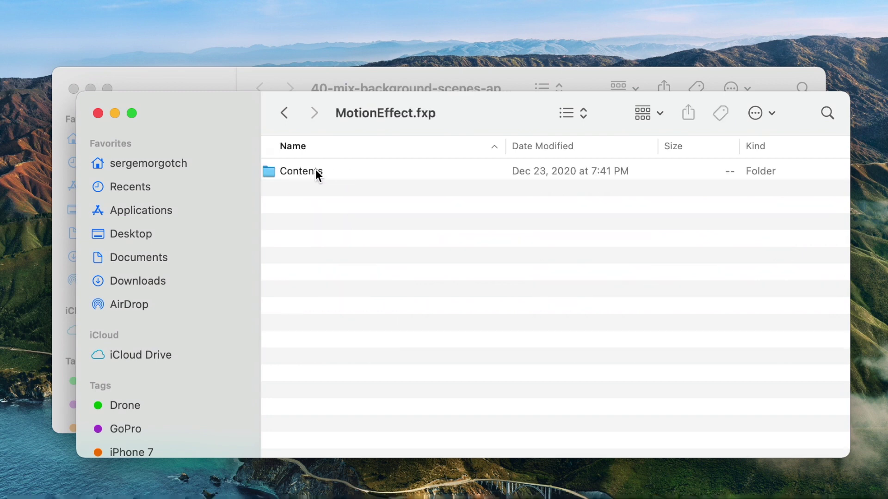
# Open Contents > Resources > Templates inside MotionEffect.fxp and select the Generators folder
pyautogui.click(316, 171)
pyautogui.doubleClick(316, 171)
pyautogui.click(324, 238)
pyautogui.doubleClick(324, 238)
pyautogui.click(335, 319)
pyautogui.doubleClick(335, 319)
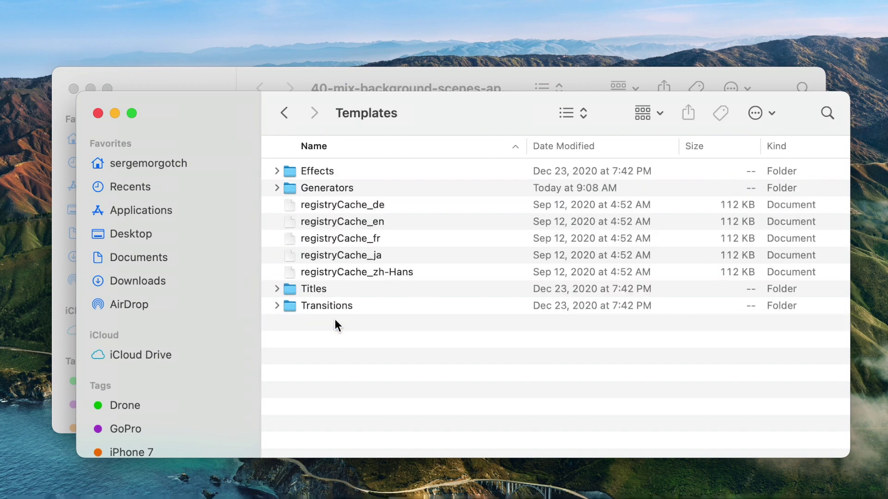
pyautogui.click(313, 189)
# Paste Mix Background Scenes - FCPX into Generators, authorizing with the admin password
pyautogui.doubleClick(313, 190)
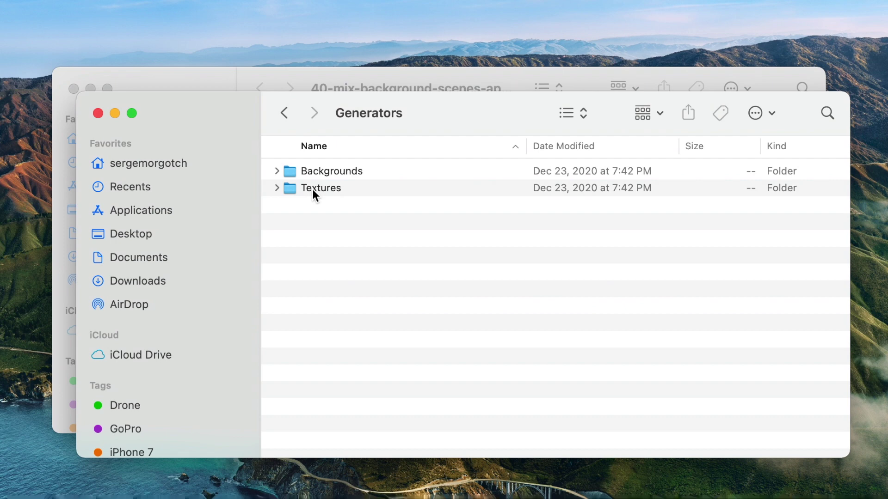
pyautogui.moveTo(354, 99); pyautogui.dragTo(344, 265)
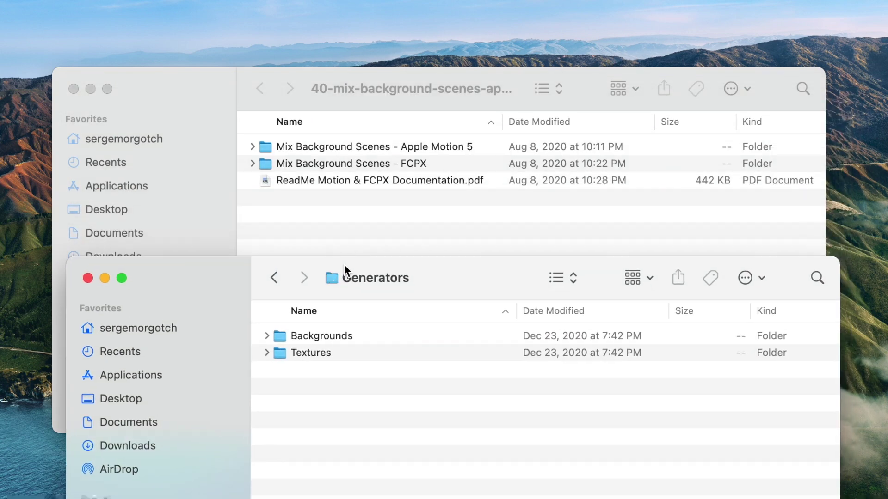
pyautogui.click(335, 163)
pyautogui.click(335, 163)
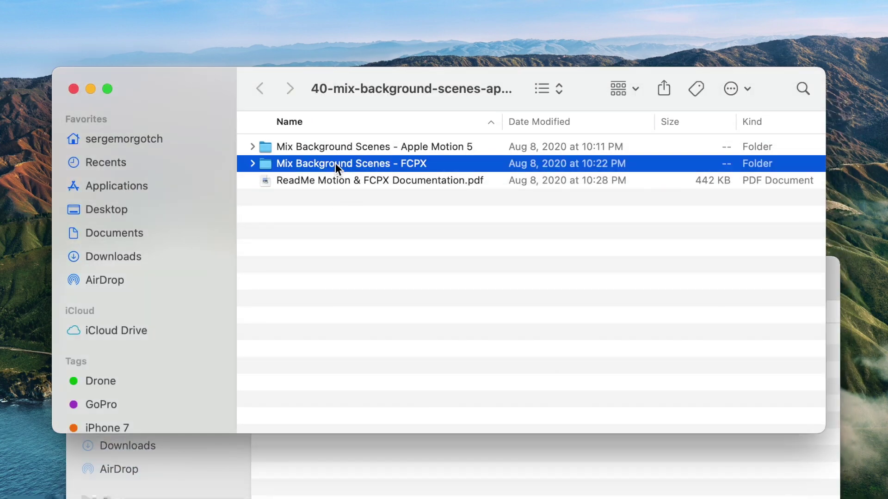
pyautogui.click(363, 461)
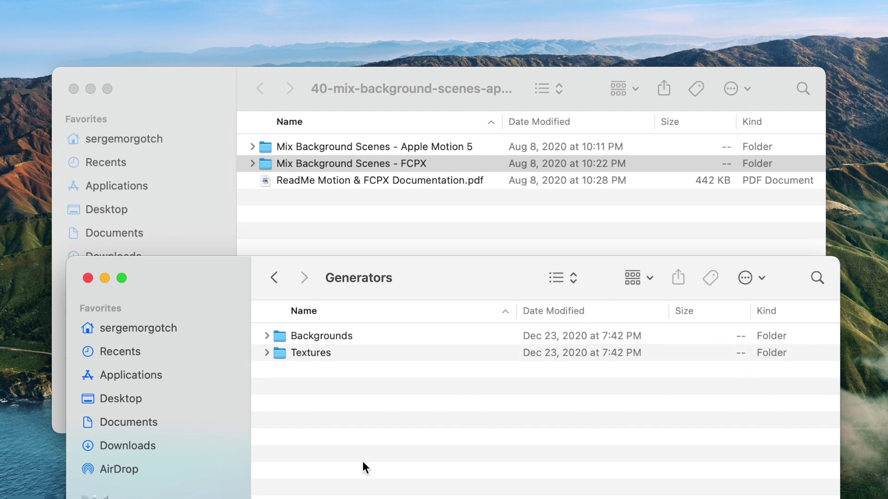
pyautogui.press('super+v')
pyautogui.write('••••••••••••')
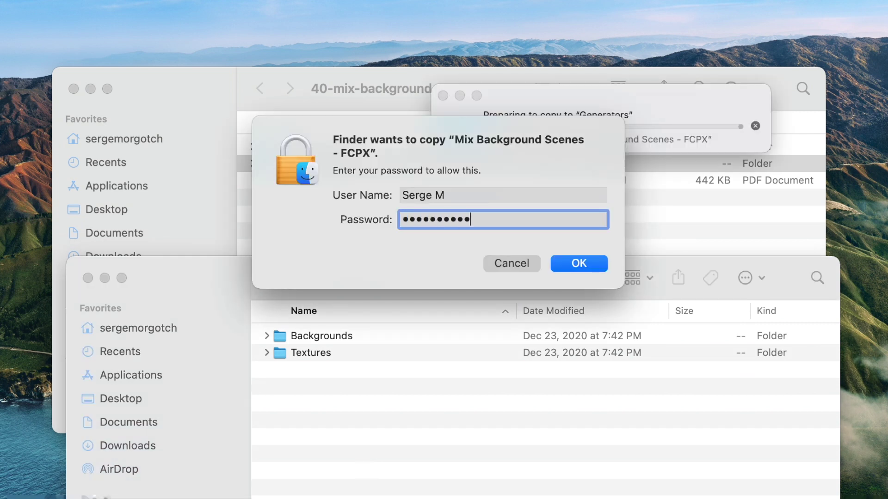
pyautogui.press('Return')
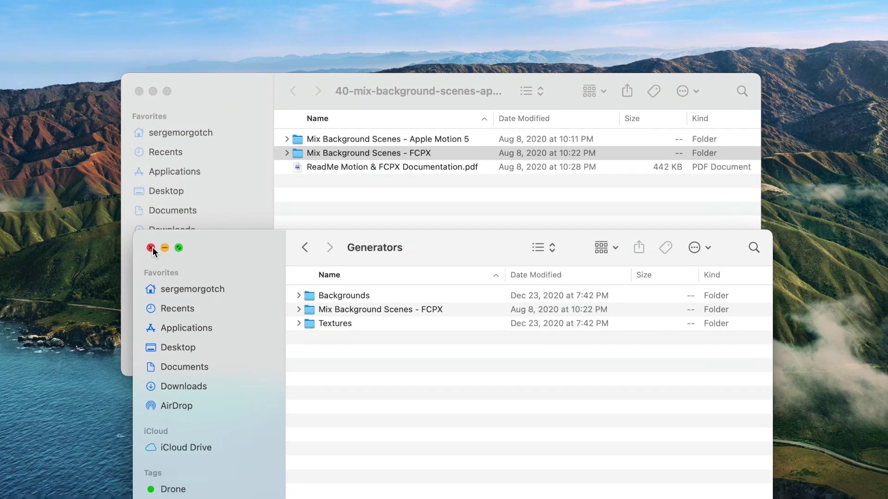
pyautogui.click(88, 278)
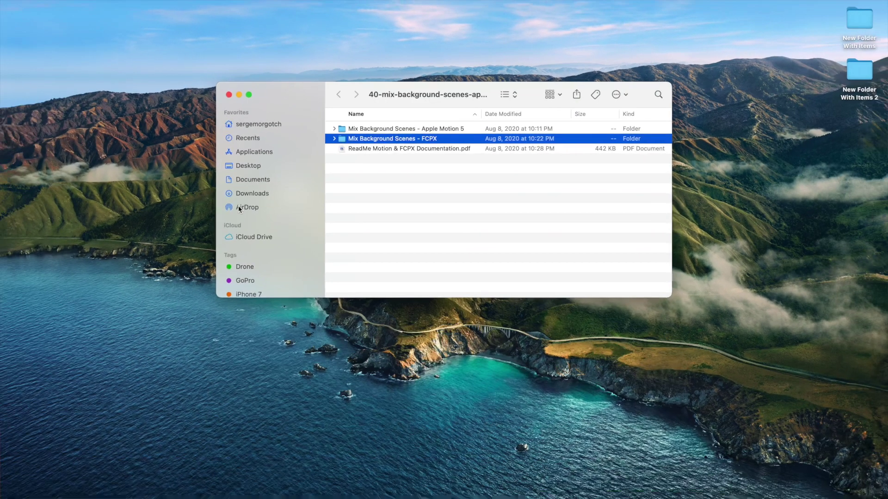
# In Final Cut Pro, preview the Conference background under Generators > Mix Background Scenes
pyautogui.click(229, 94)
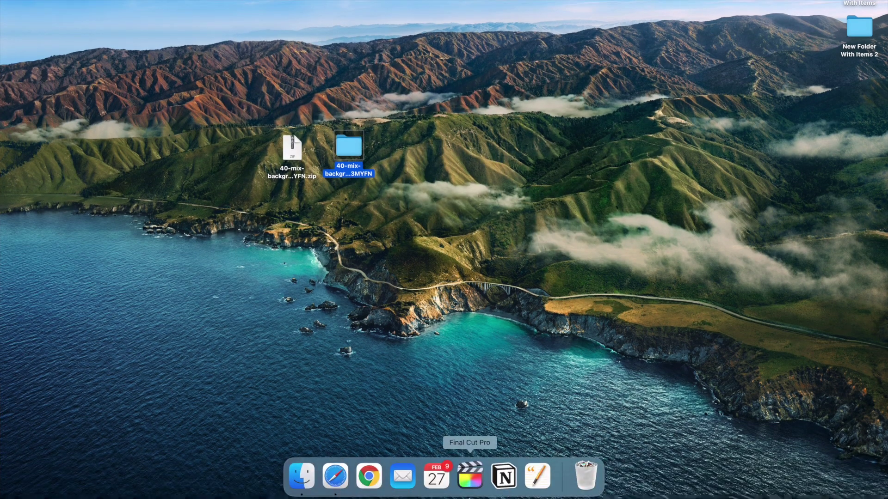
pyautogui.click(470, 476)
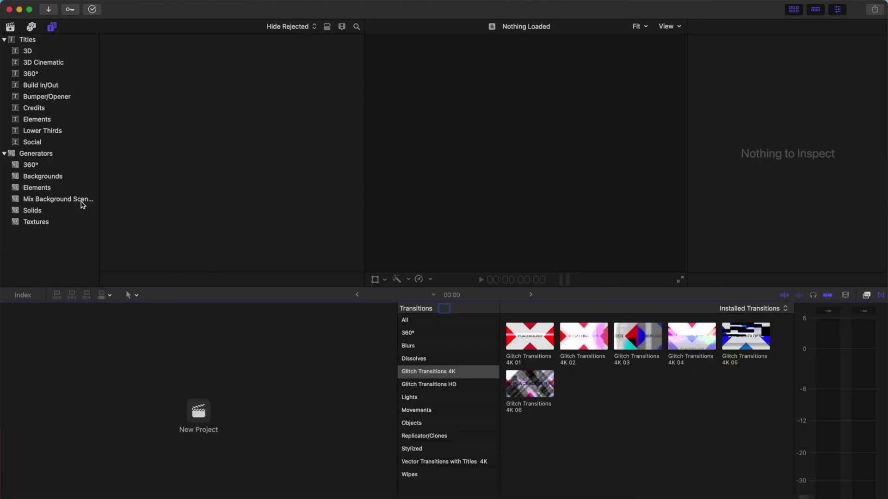
pyautogui.click(72, 200)
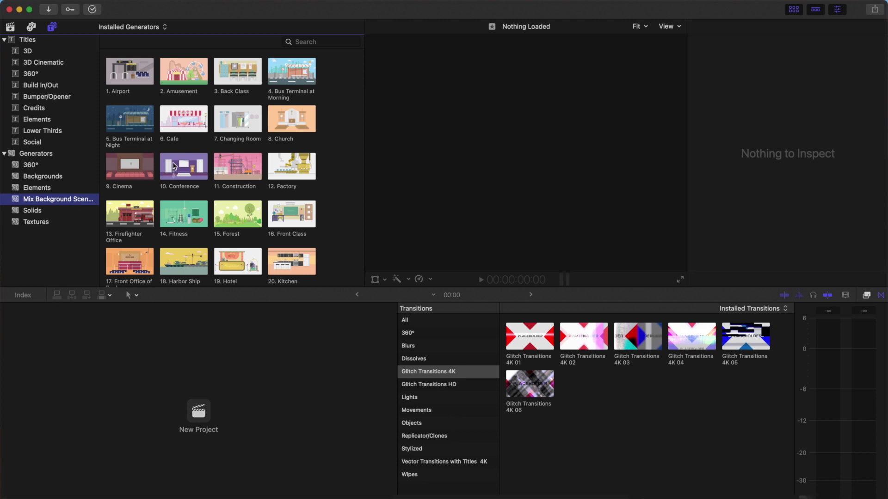
pyautogui.click(174, 167)
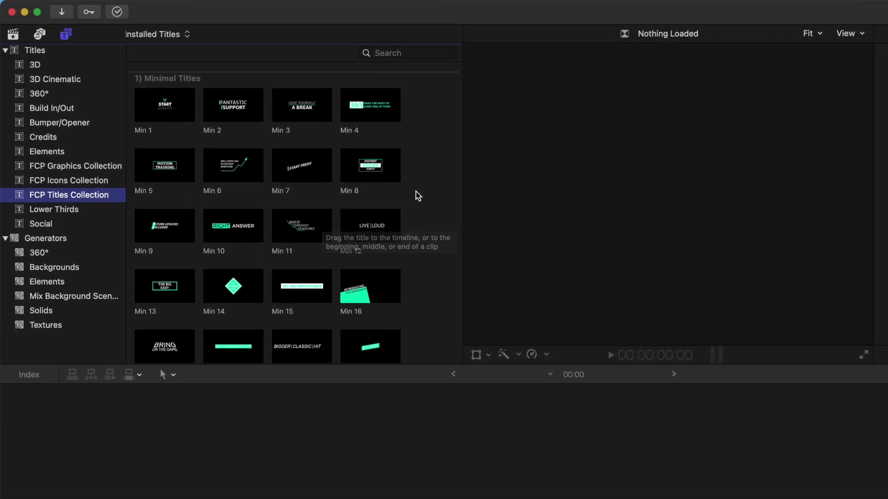
# Scroll down to the Kin 14 title and open it in Motion
pyautogui.scroll(-20, 418, 196)
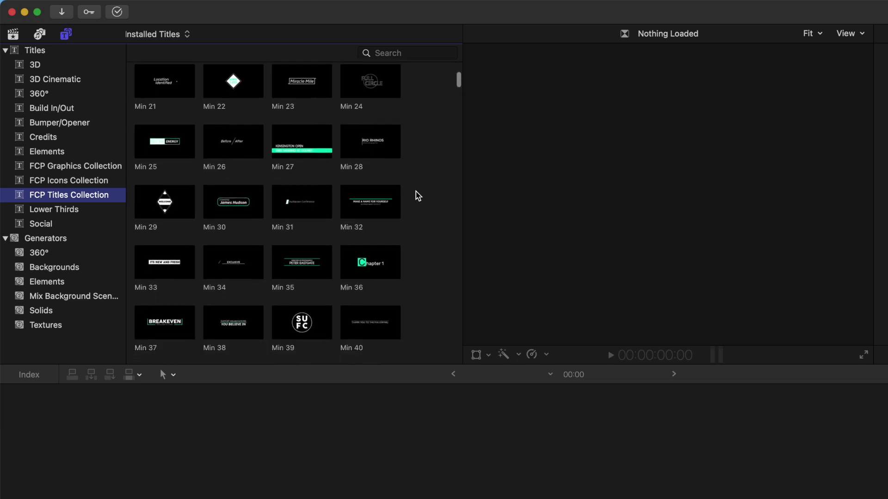
pyautogui.scroll(-20, 418, 196)
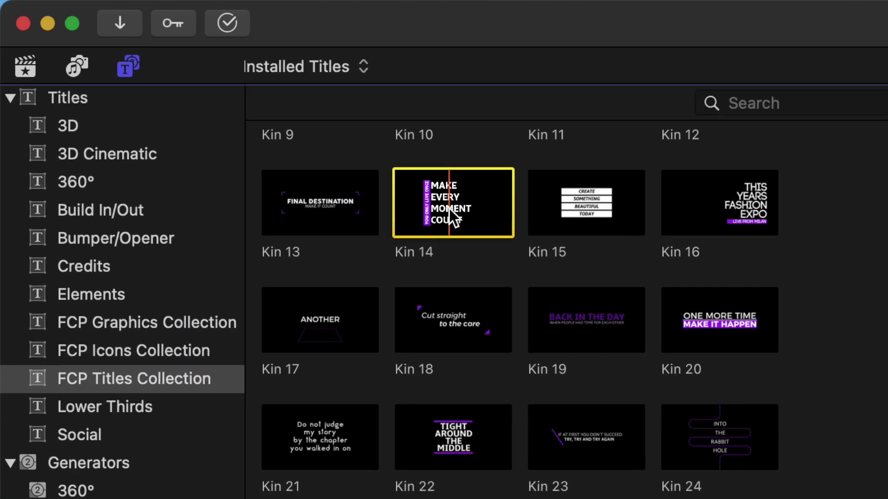
pyautogui.rightClick(231, 108)
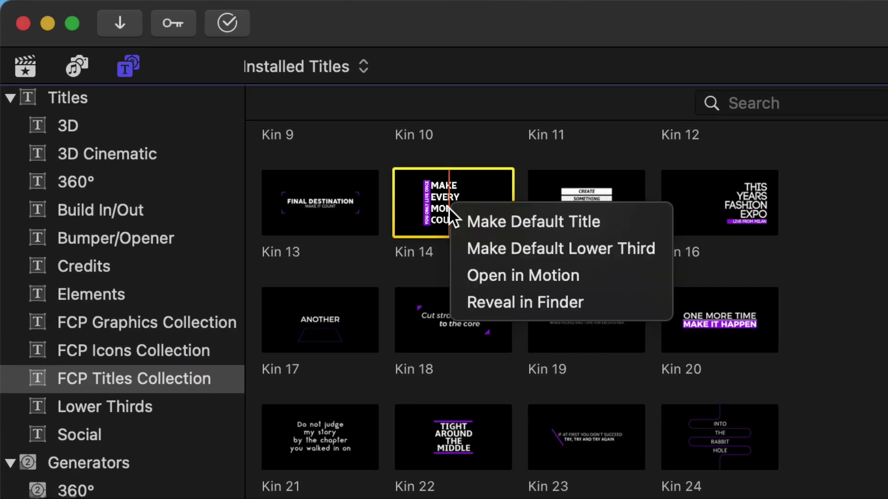
pyautogui.click(522, 283)
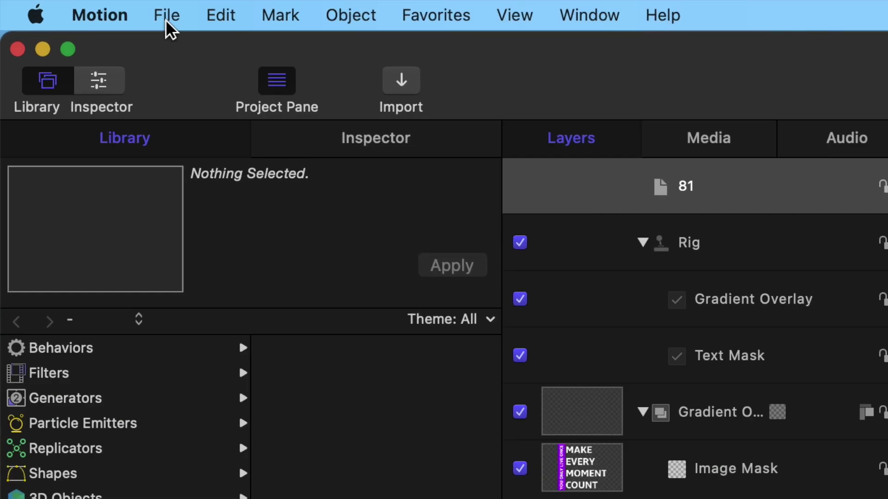
# Publish the Kin 14 title as 'Intro Title' in a new 'Most Used' category, theme None
pyautogui.click(65, 6)
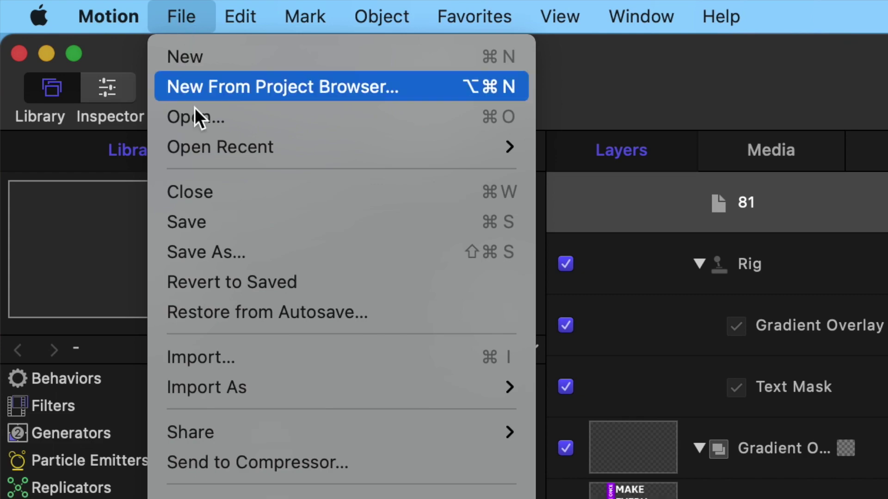
pyautogui.click(216, 257)
pyautogui.write('In')
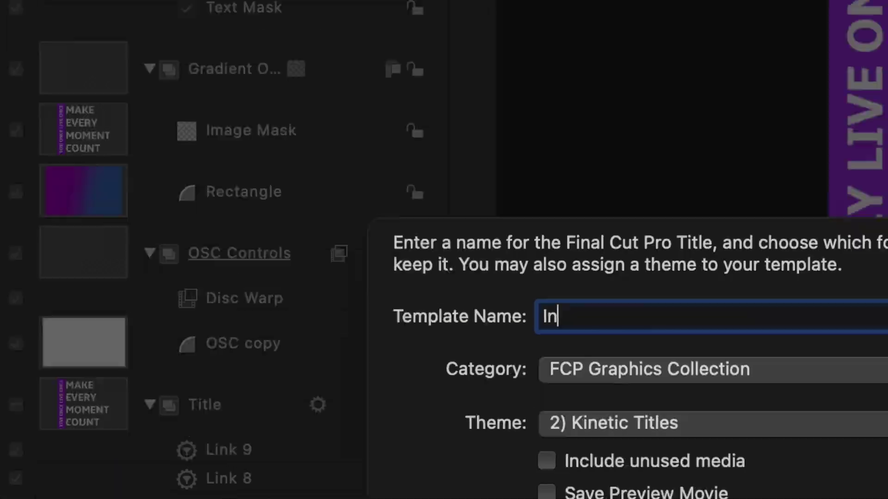
pyautogui.write('tro Title')
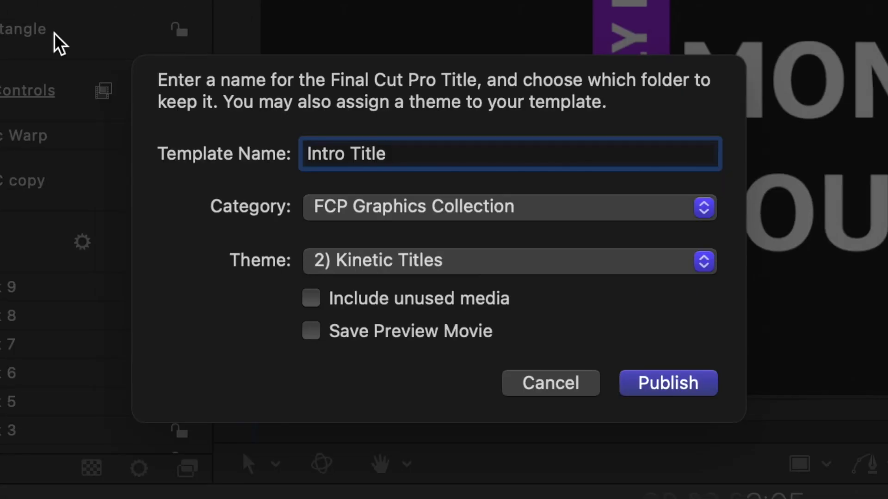
pyautogui.click(703, 210)
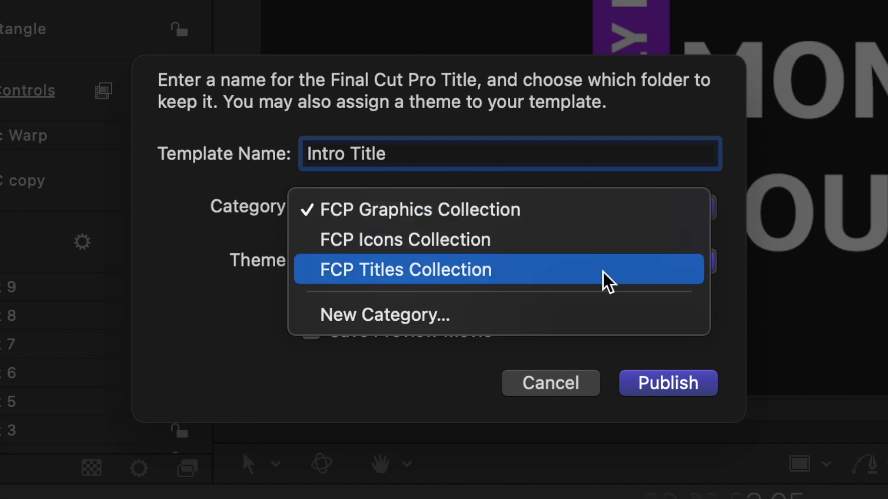
pyautogui.click(555, 313)
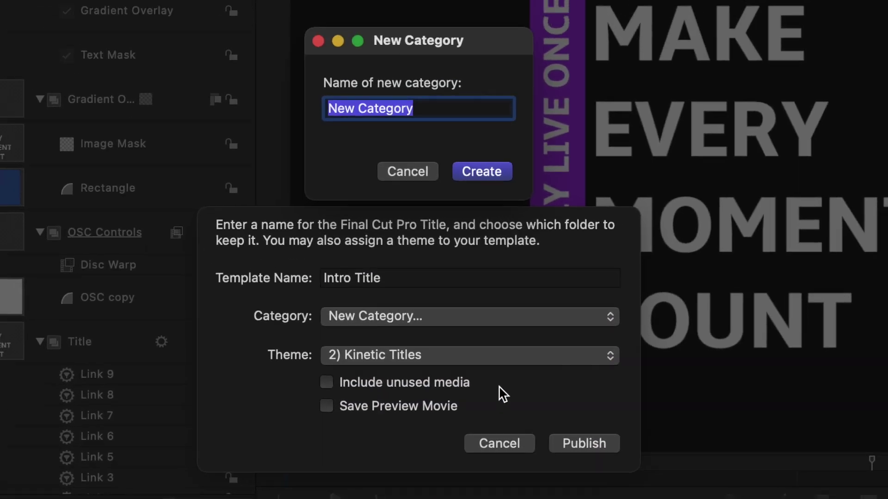
pyautogui.write('Most Used')
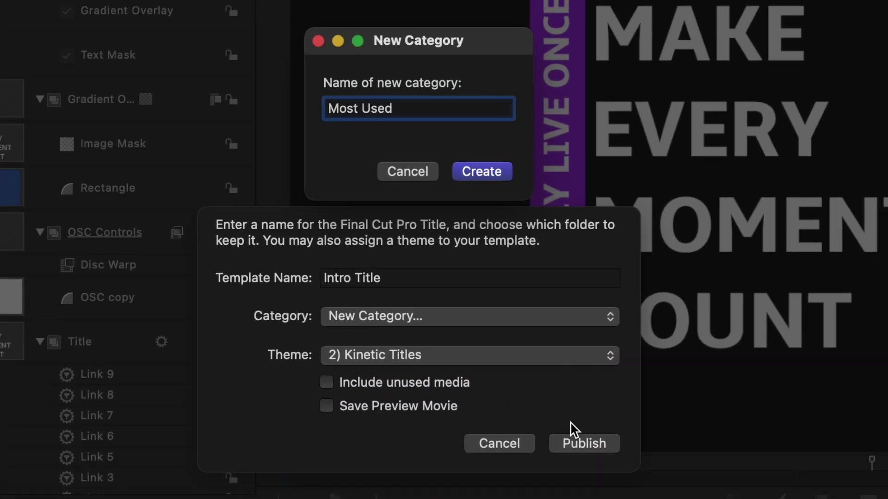
pyautogui.click(481, 180)
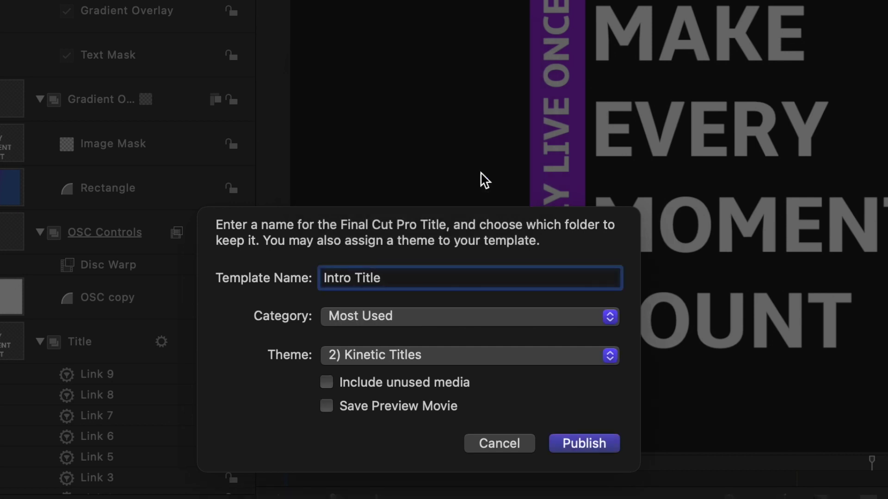
pyautogui.click(606, 361)
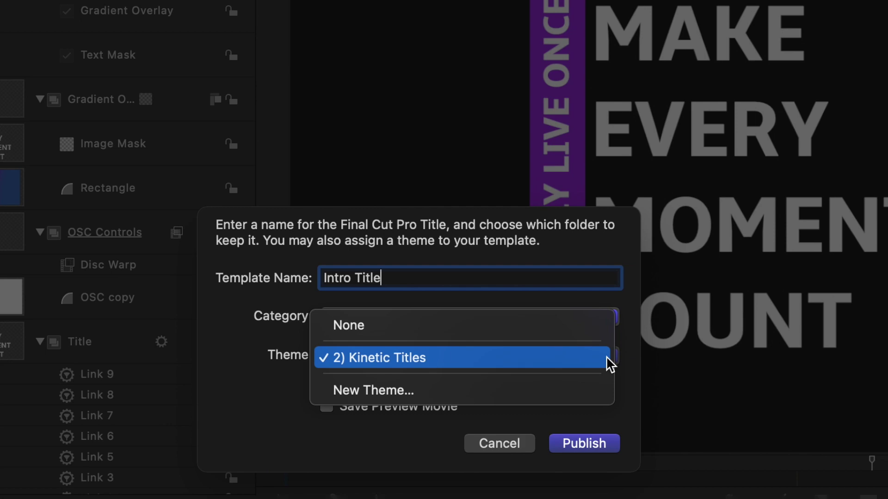
pyautogui.click(493, 328)
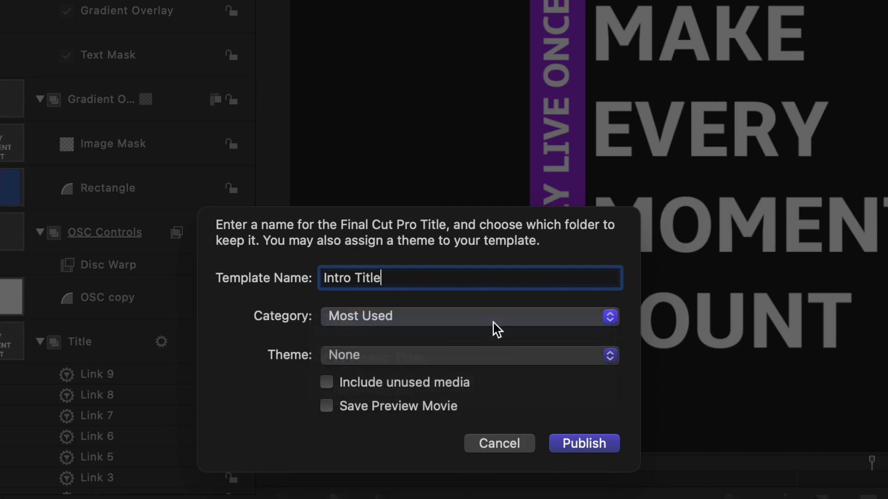
pyautogui.click(580, 444)
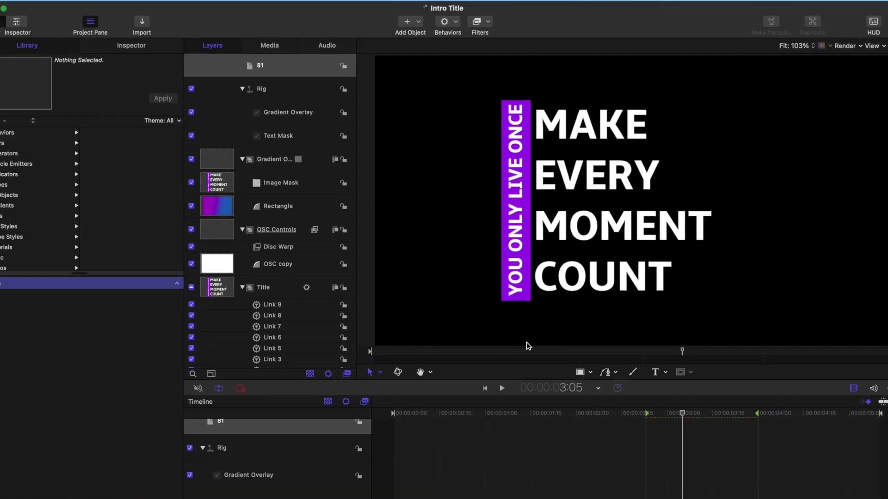
# Back in Final Cut Pro, open the Most Used titles category and preview Intro Title
pyautogui.press('super+Tab')
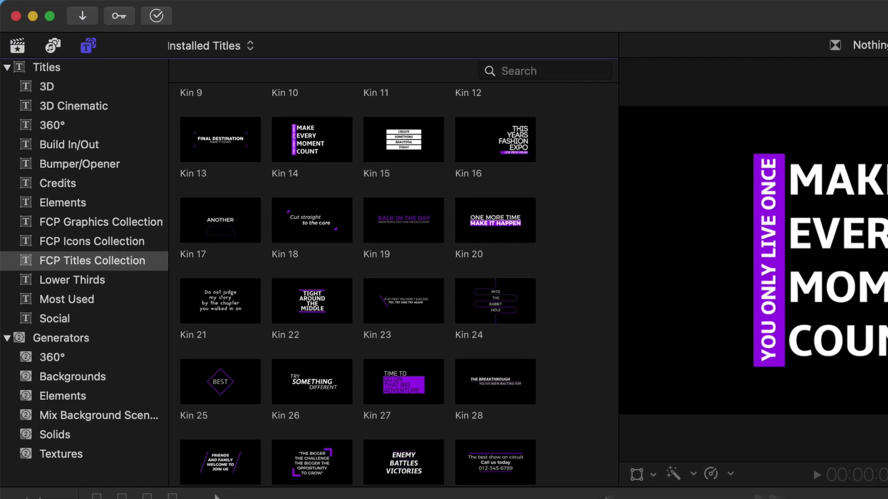
pyautogui.click(65, 300)
pyautogui.click(218, 131)
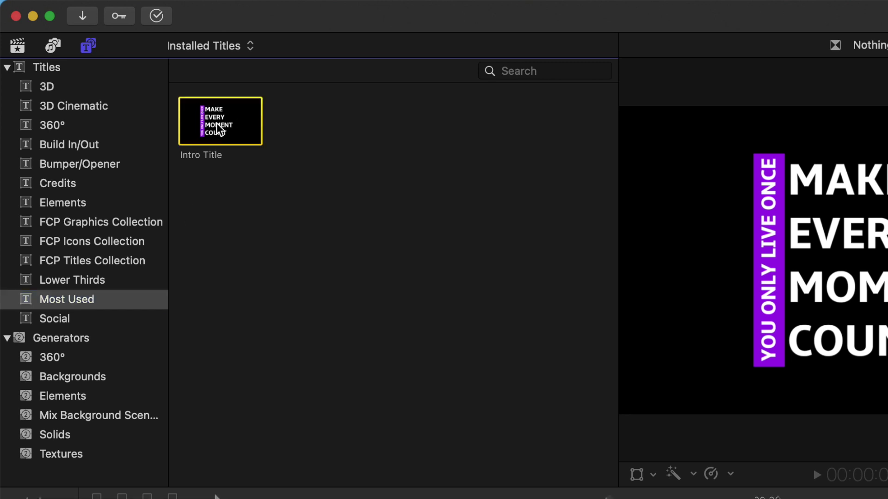